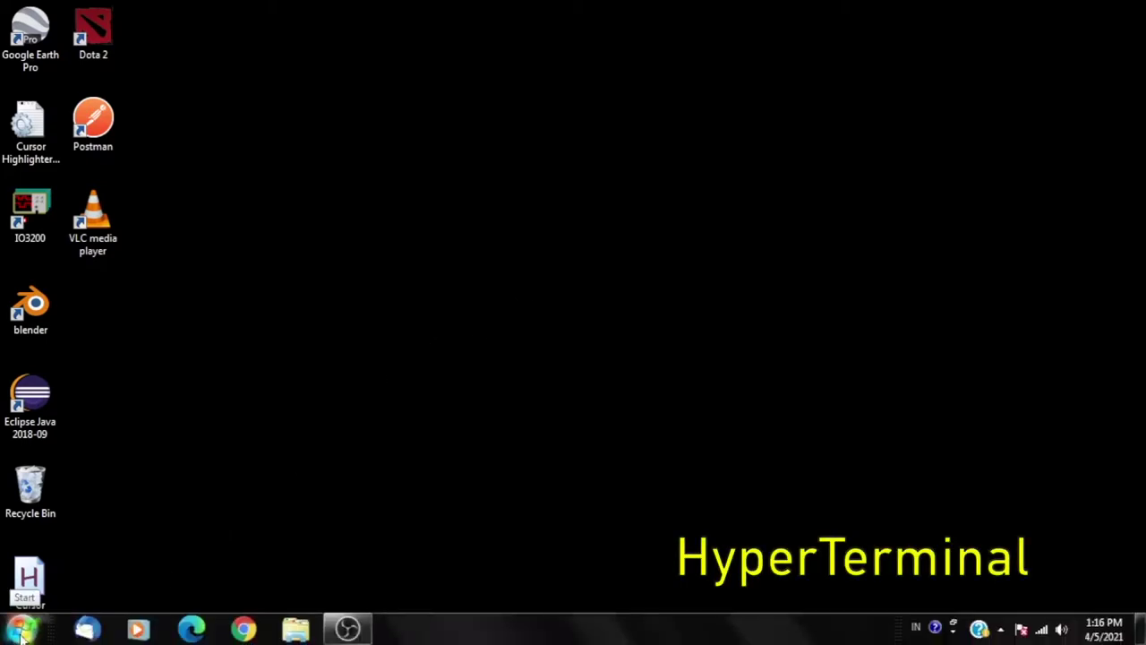
# Launch HyperTerminal, name a new connection 'test', and inspect the Connect using port list
pyautogui.click(22, 632)
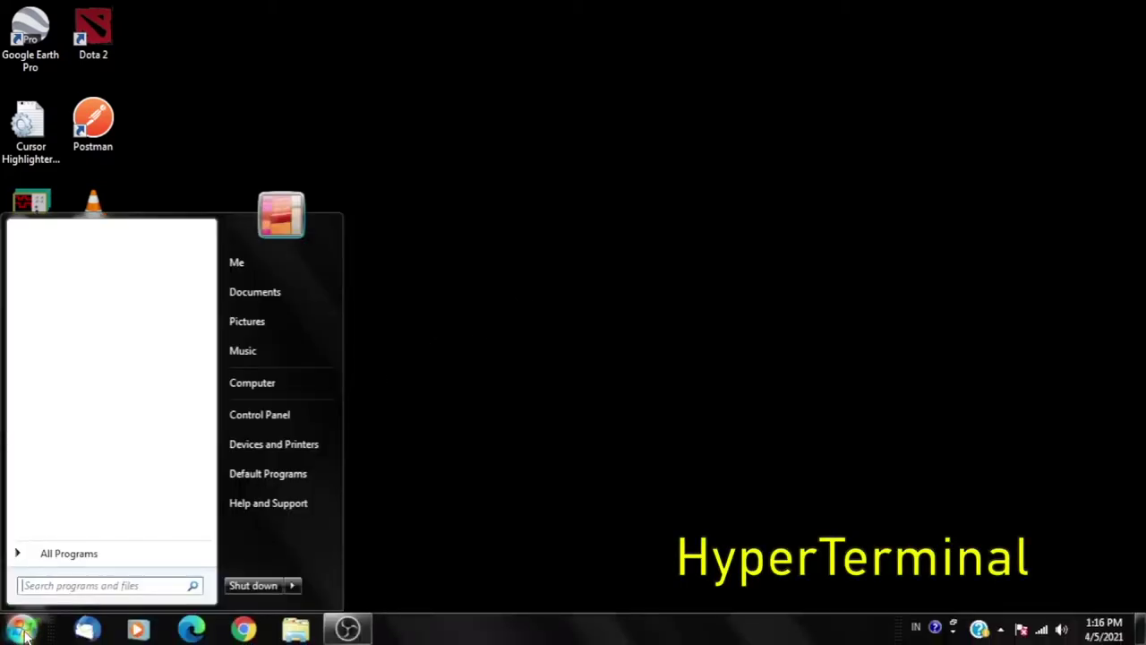
pyautogui.write('hyper')
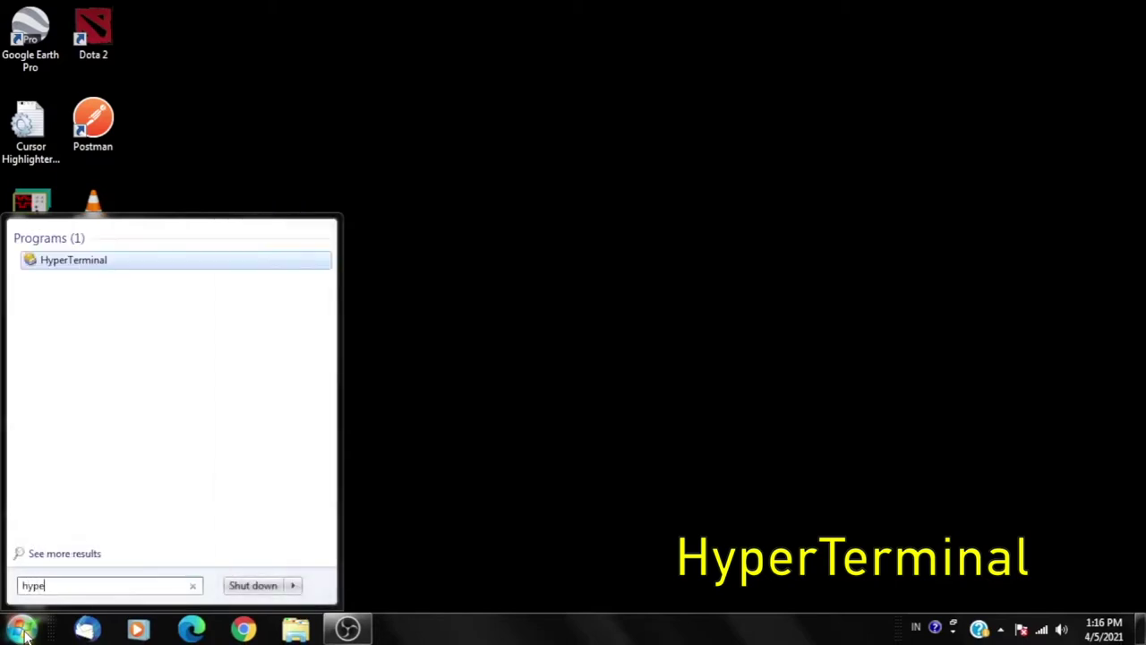
pyautogui.click(80, 265)
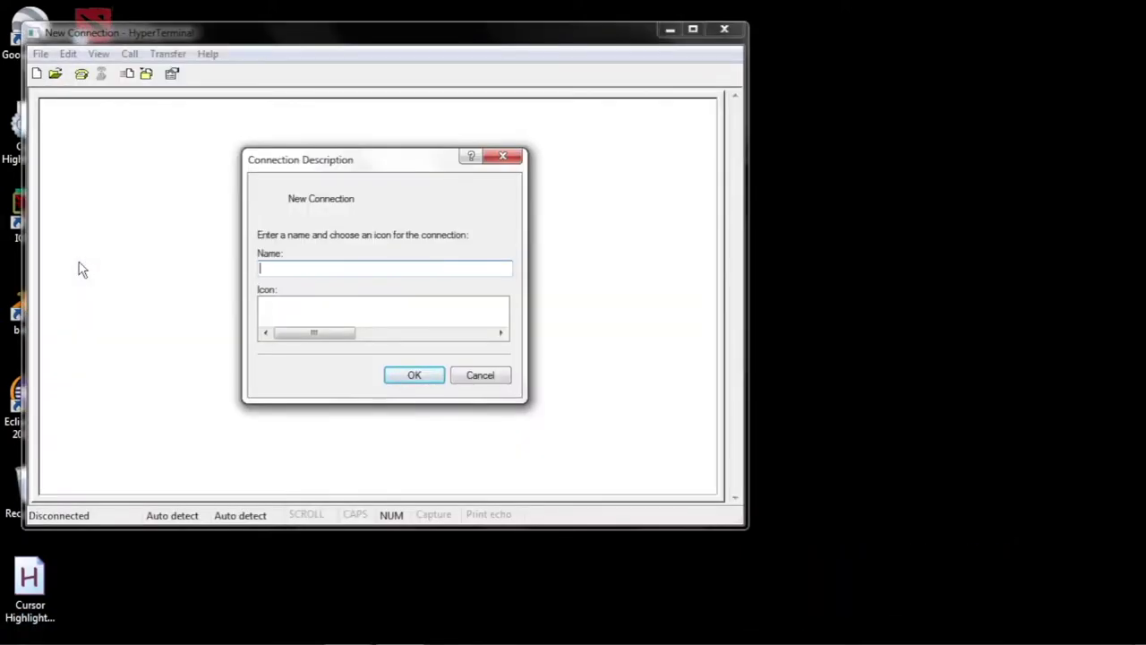
pyautogui.write('test')
pyautogui.click(419, 379)
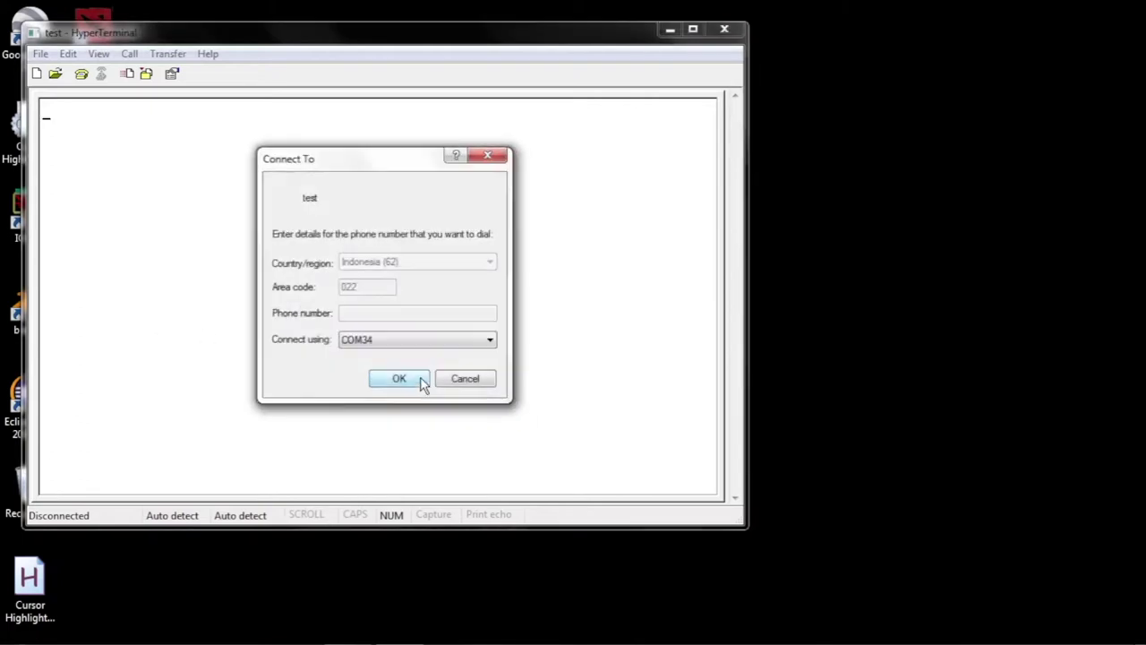
pyautogui.click(380, 342)
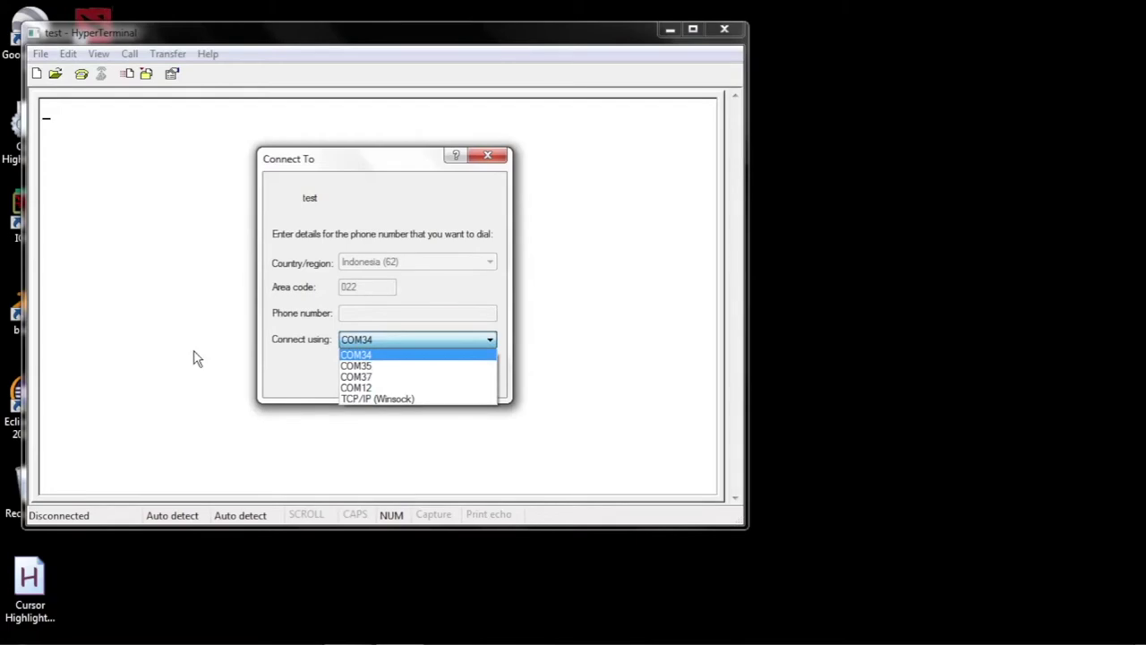
# Open Device Manager maximized and expand Ports (COM & LPT), showing Arduino Uno on COM12
pyautogui.click(20, 631)
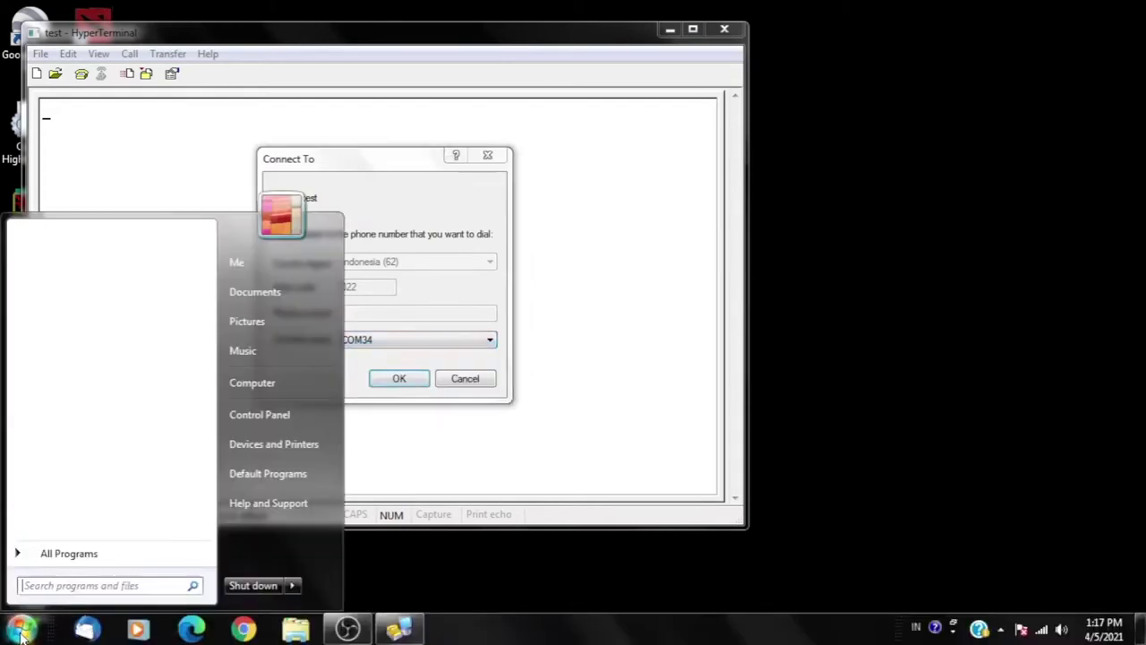
pyautogui.write('devi')
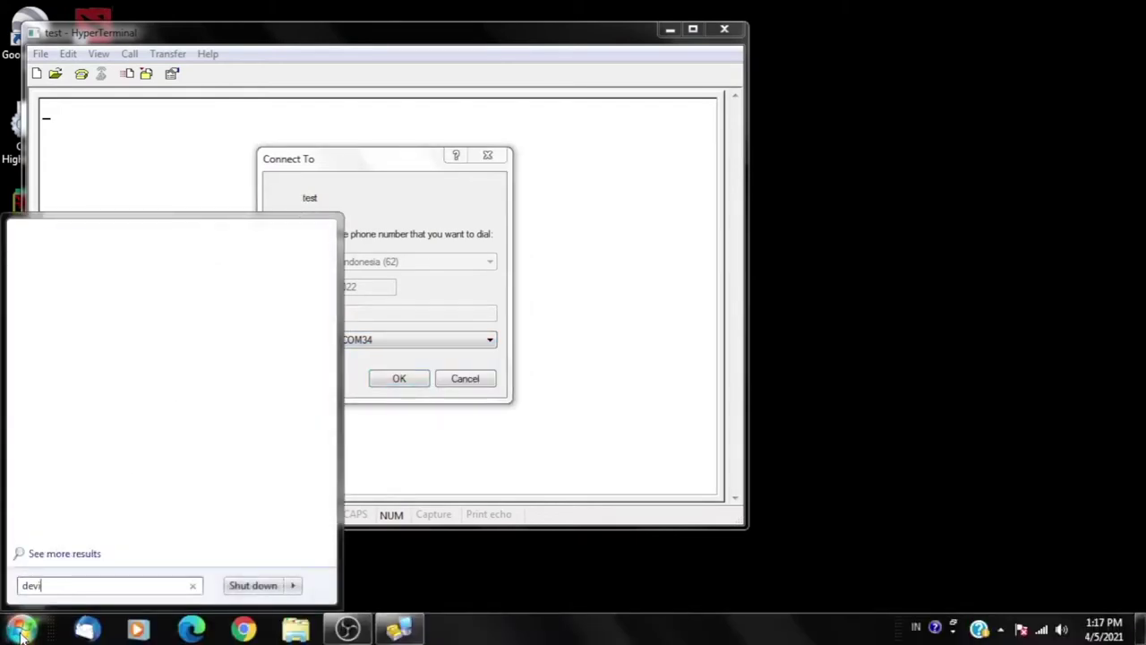
pyautogui.write('ce manger')
pyautogui.press('BackSpace')
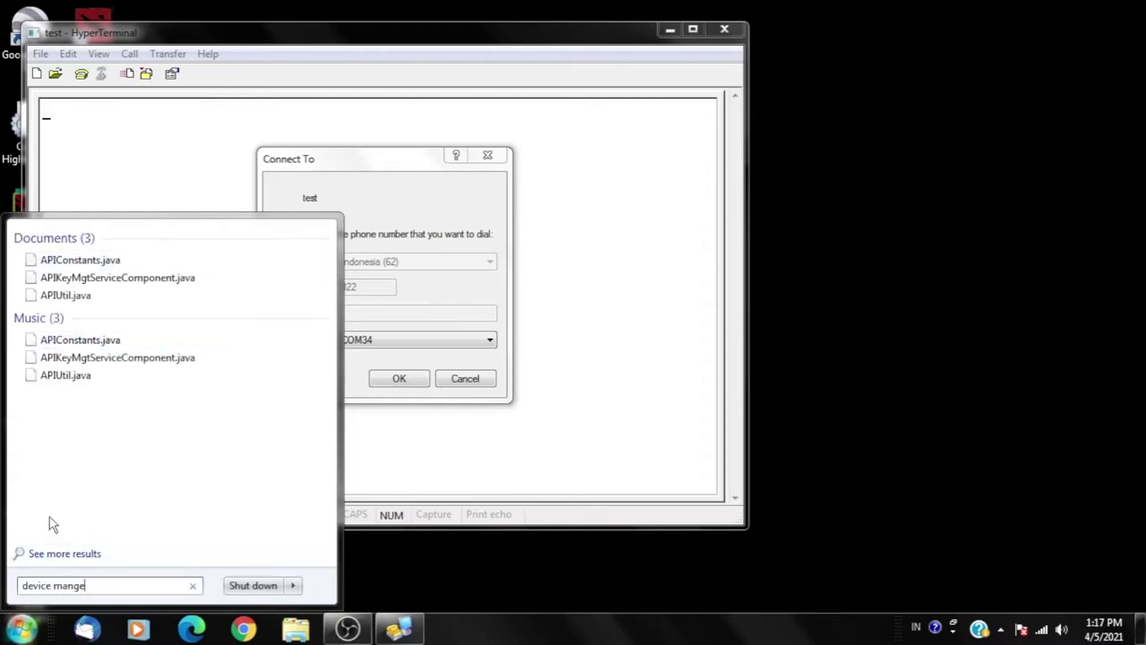
pyautogui.press('BackSpace')
pyautogui.press('BackSpace')
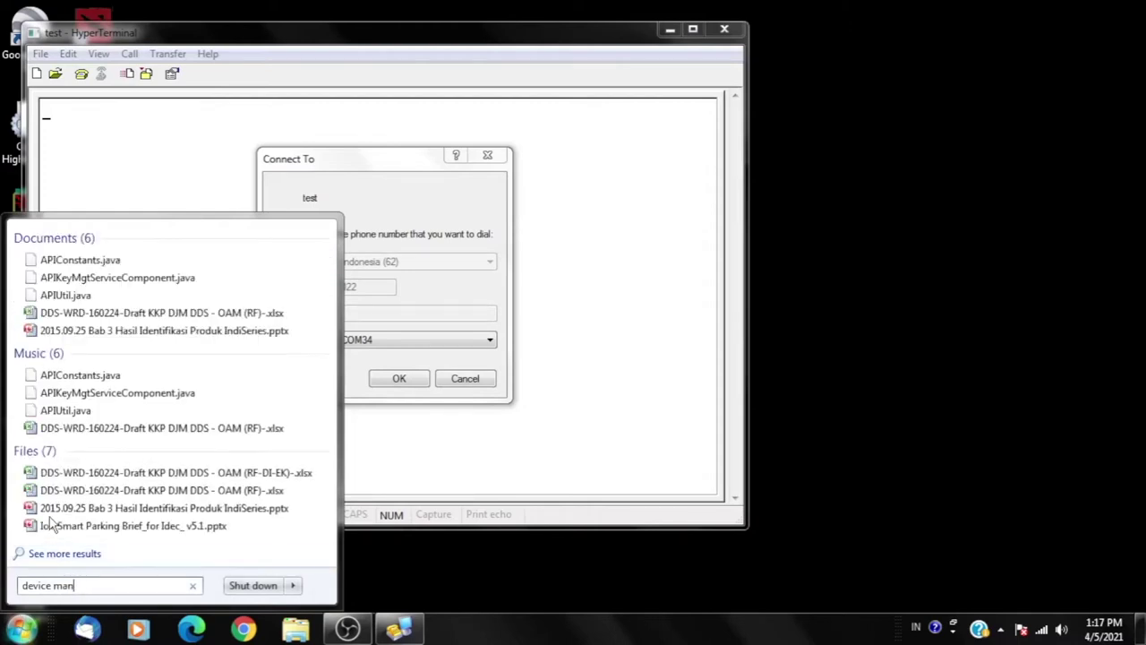
pyautogui.write('ager')
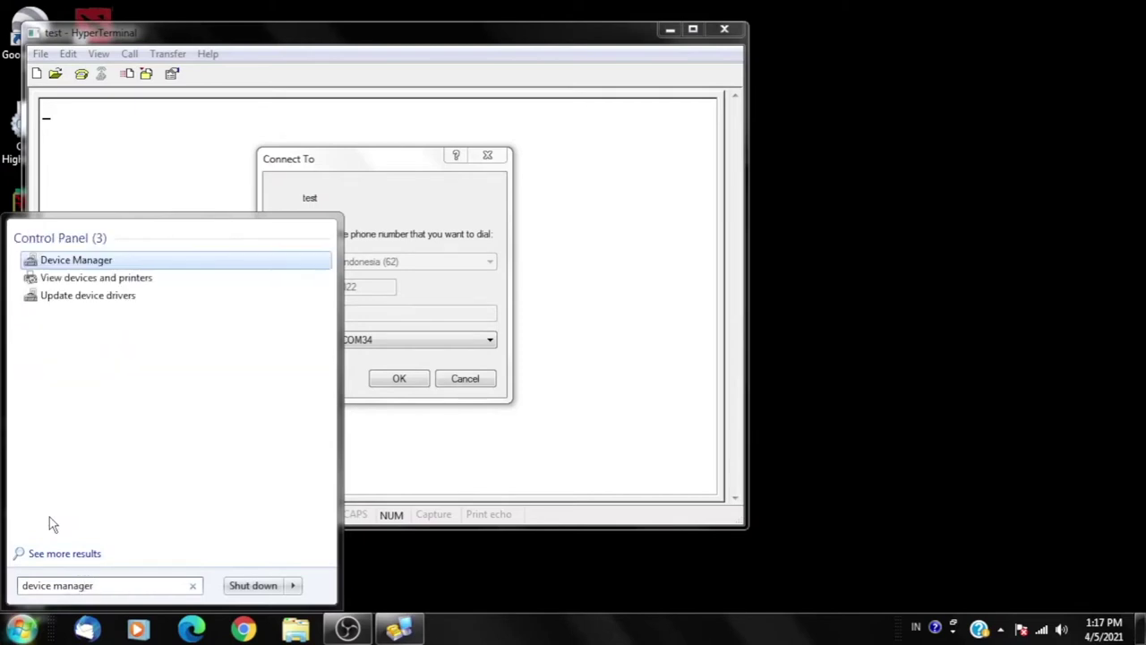
pyautogui.click(106, 259)
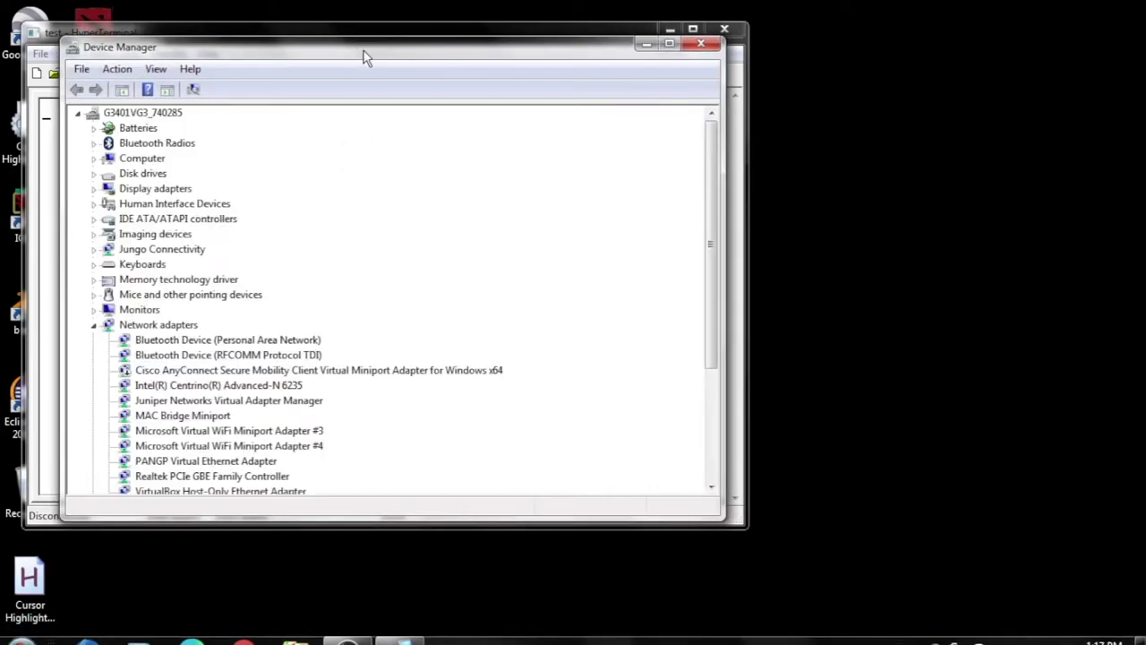
pyautogui.doubleClick(363, 49)
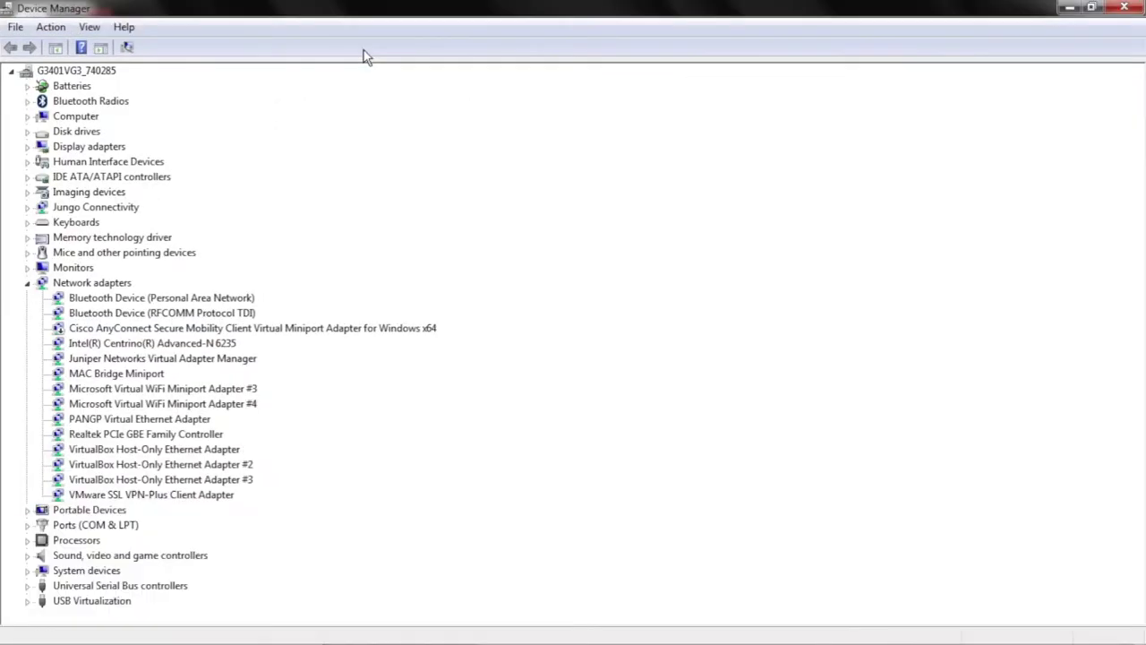
pyautogui.click(29, 283)
pyautogui.click(28, 313)
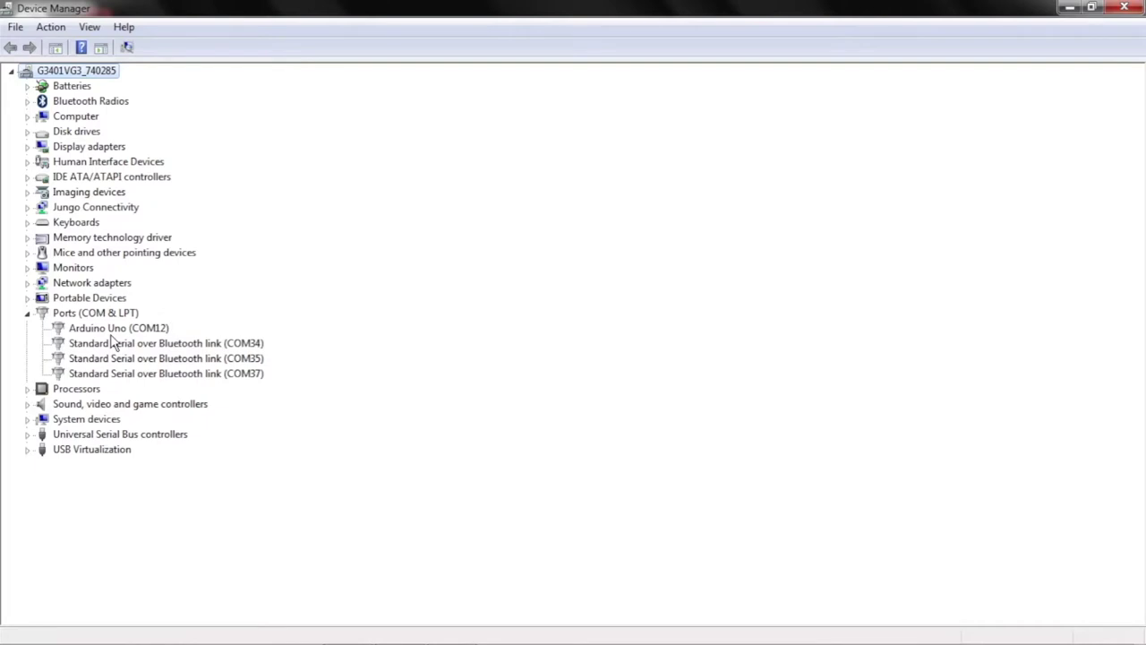
pyautogui.moveTo(418, 635)
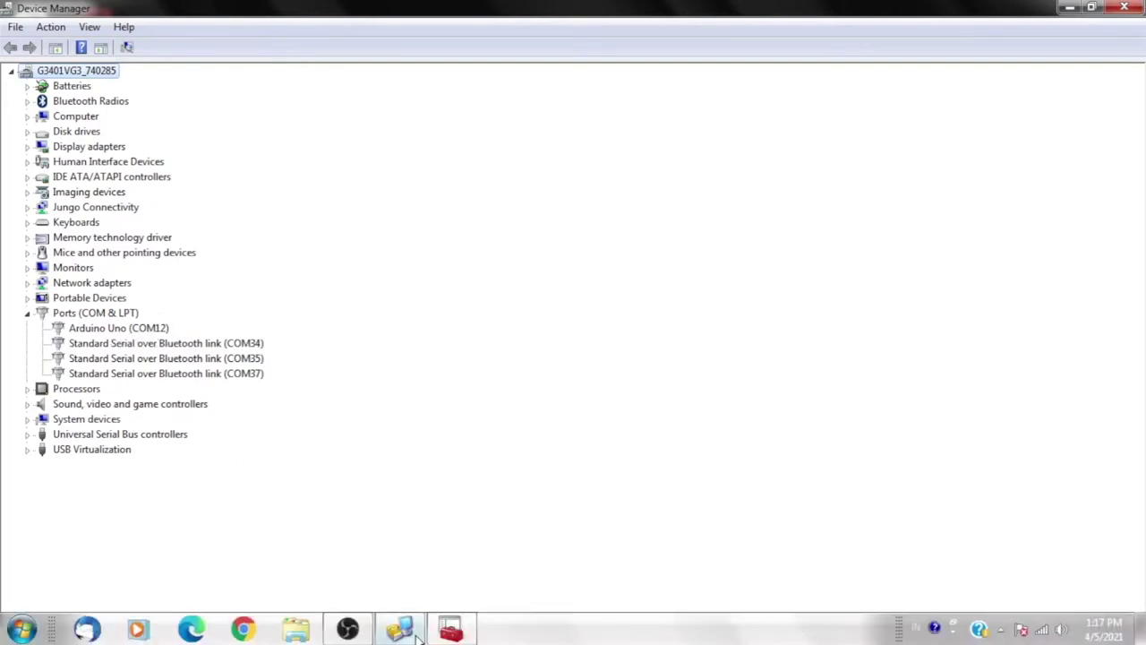
# Choose COM12, the Arduino Uno's port, for the test connection
pyautogui.click(421, 633)
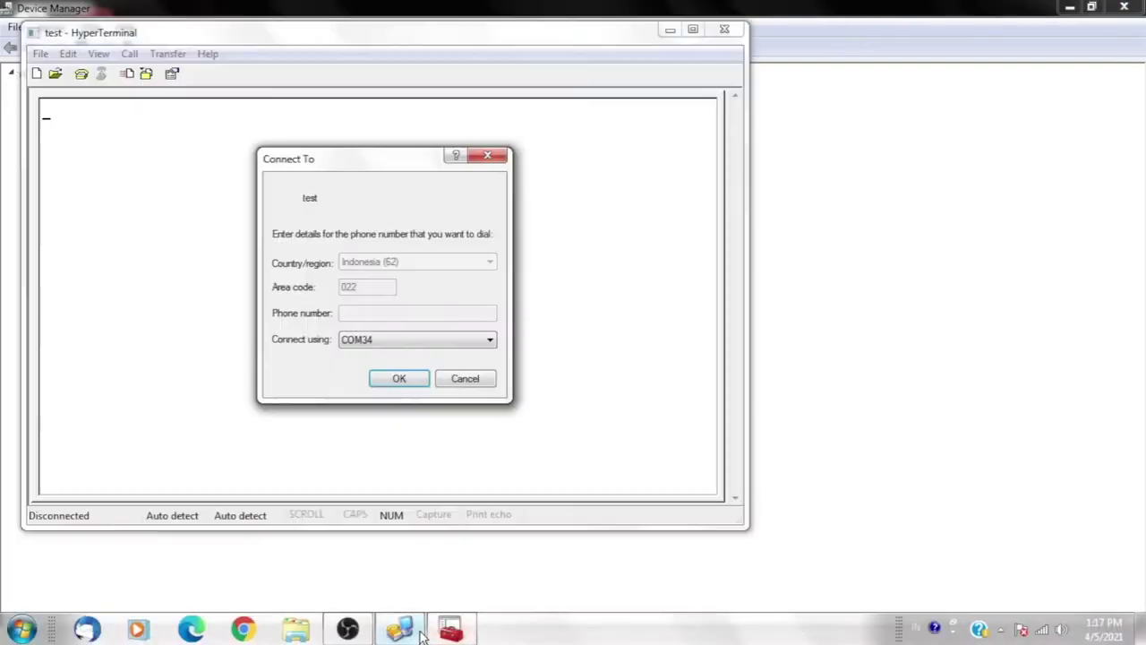
pyautogui.click(363, 345)
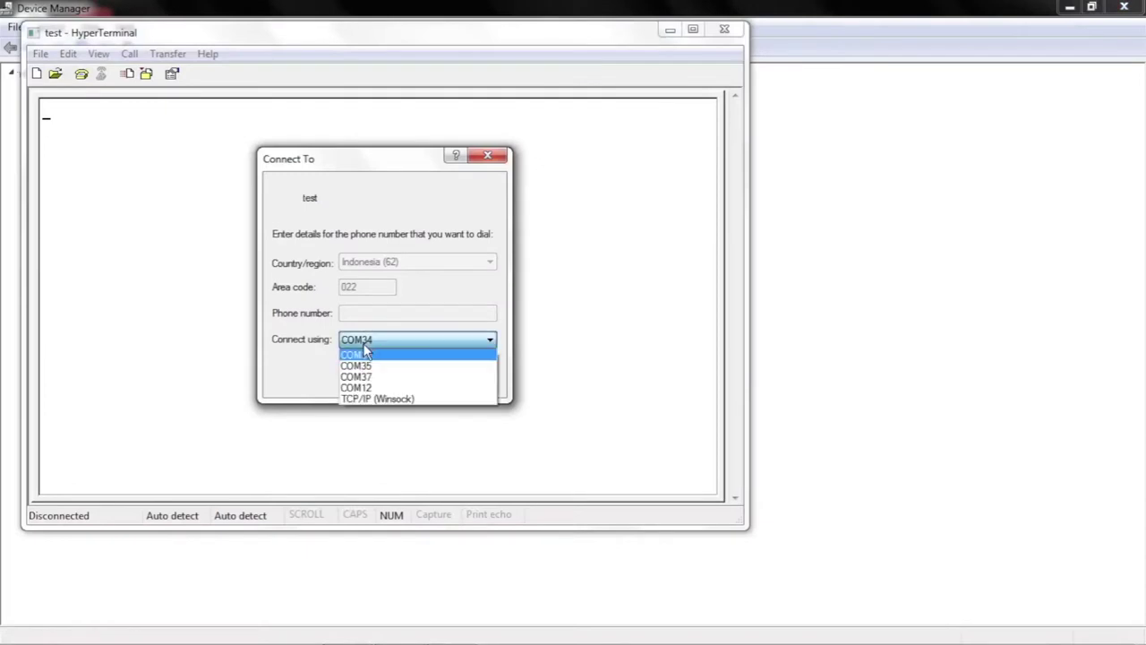
pyautogui.click(370, 387)
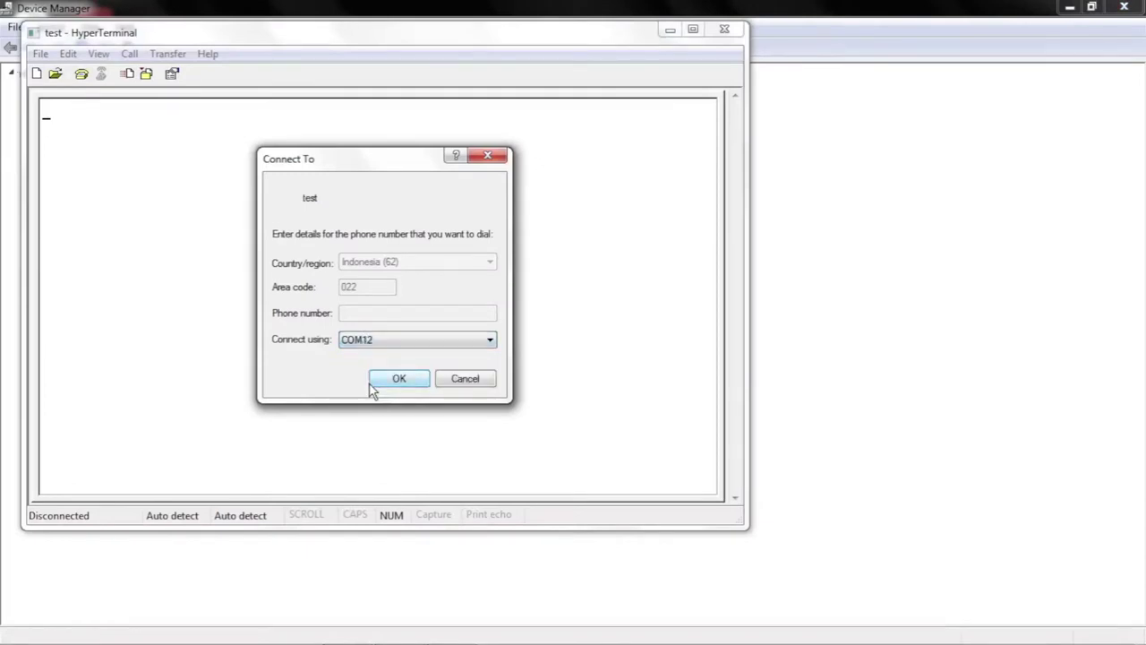
pyautogui.click(396, 383)
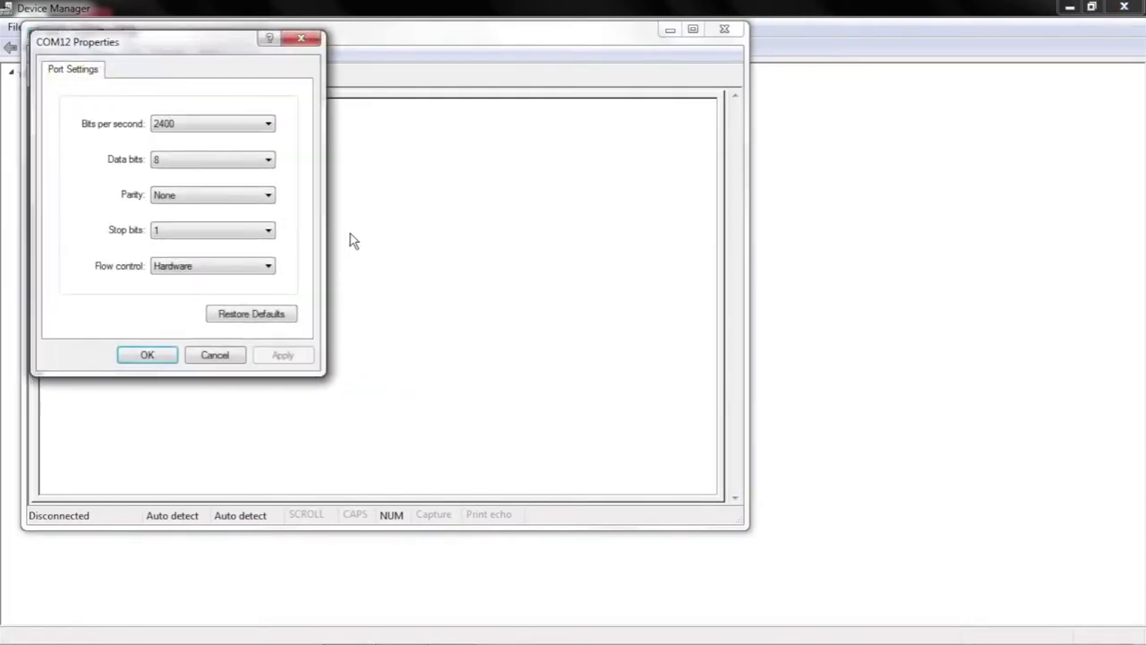
# Set the port speed to 38400 bits per second and connect
pyautogui.click(199, 130)
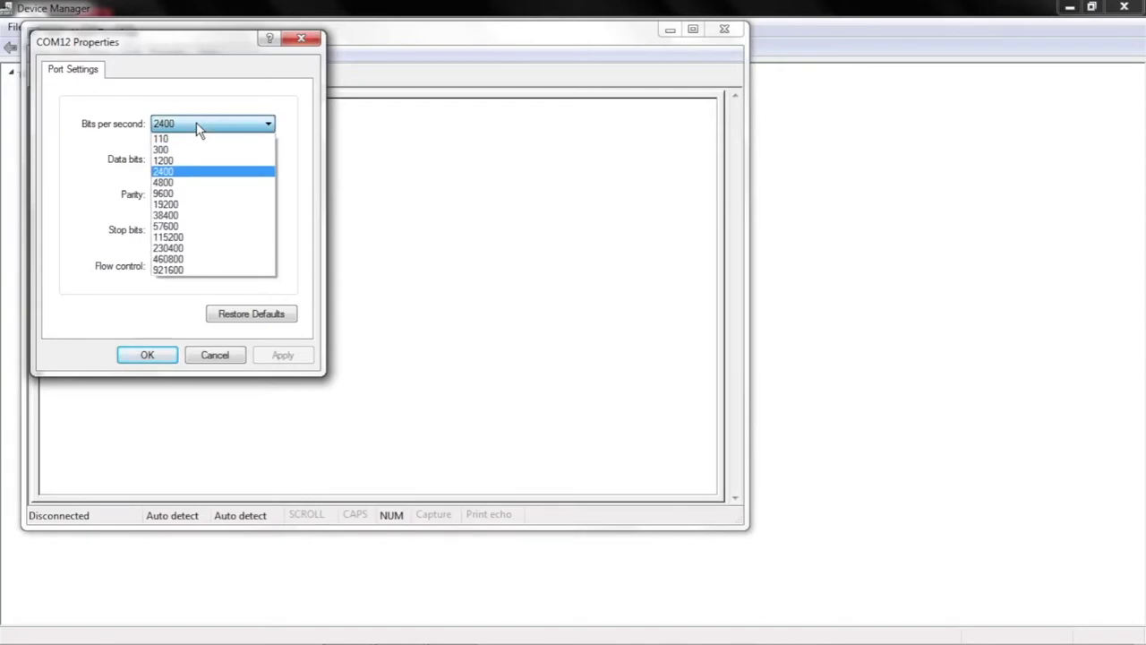
pyautogui.click(195, 216)
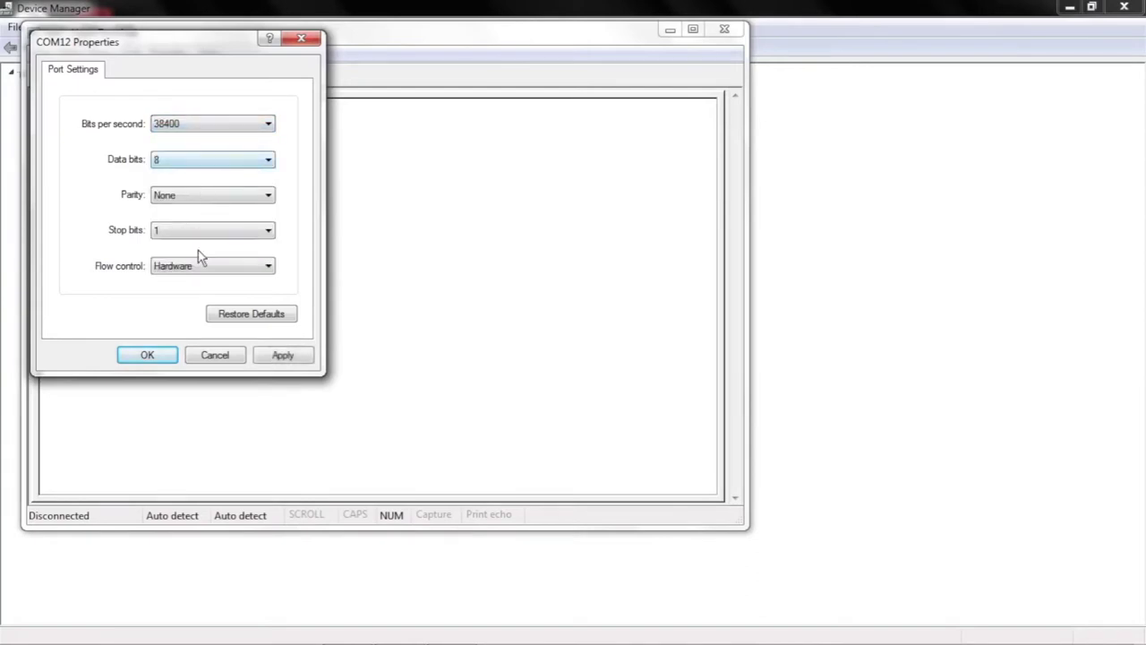
pyautogui.click(149, 355)
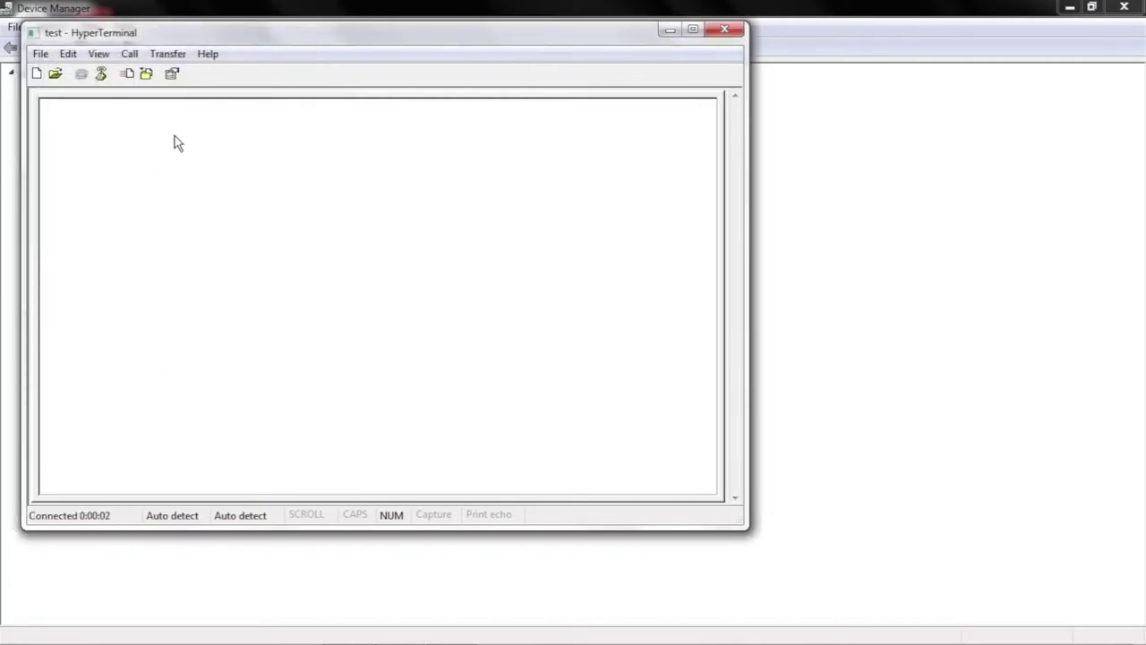
# In ASCII Setup, enable 'Send line ends with line feeds' and 'Echo typed characters locally'
pyautogui.click(173, 74)
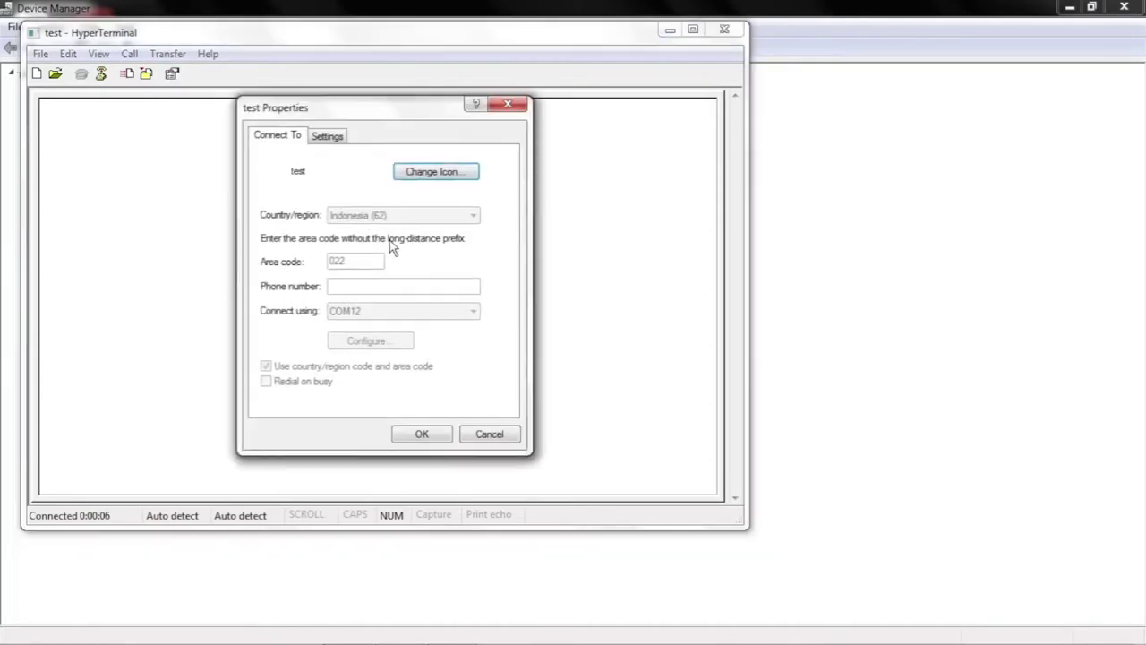
pyautogui.click(337, 141)
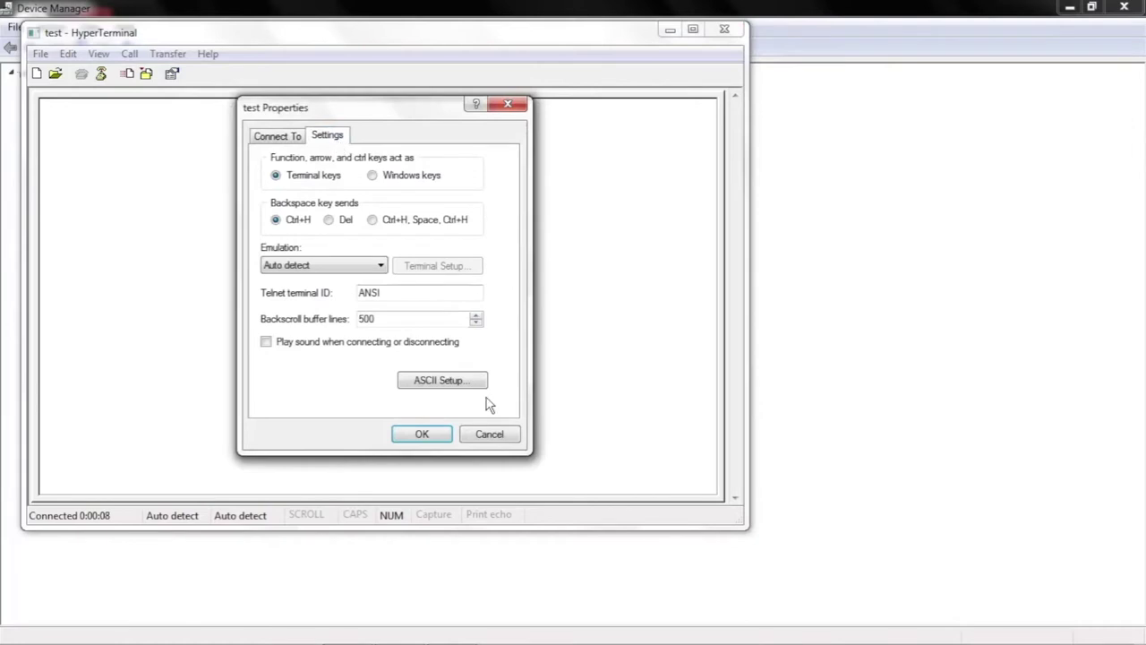
pyautogui.click(484, 433)
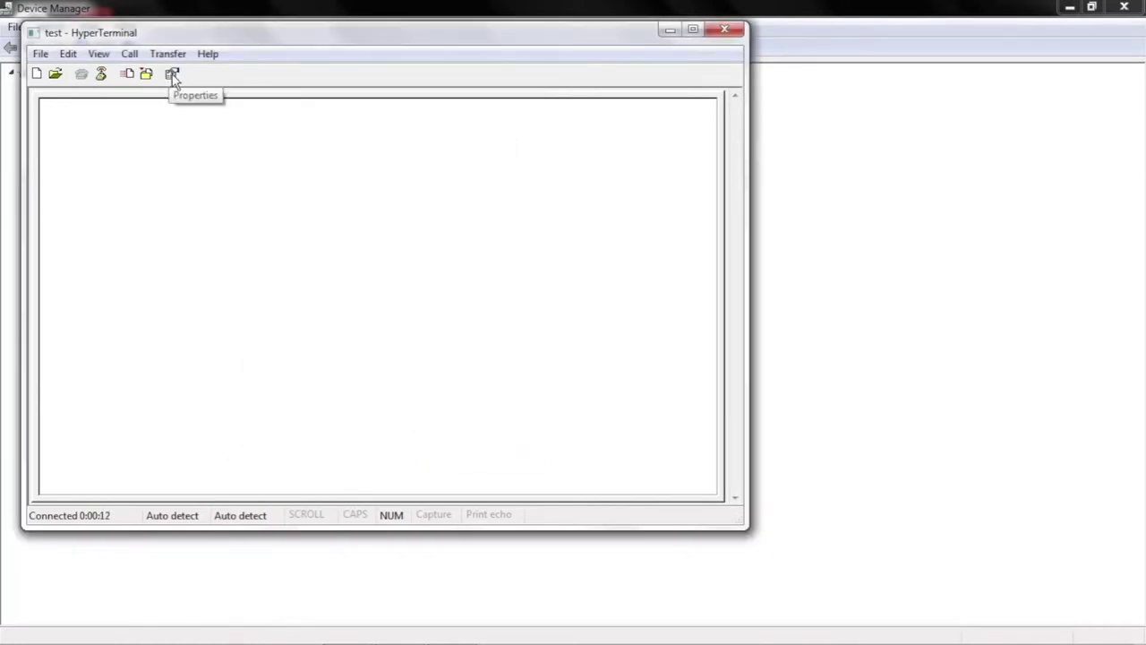
pyautogui.click(173, 76)
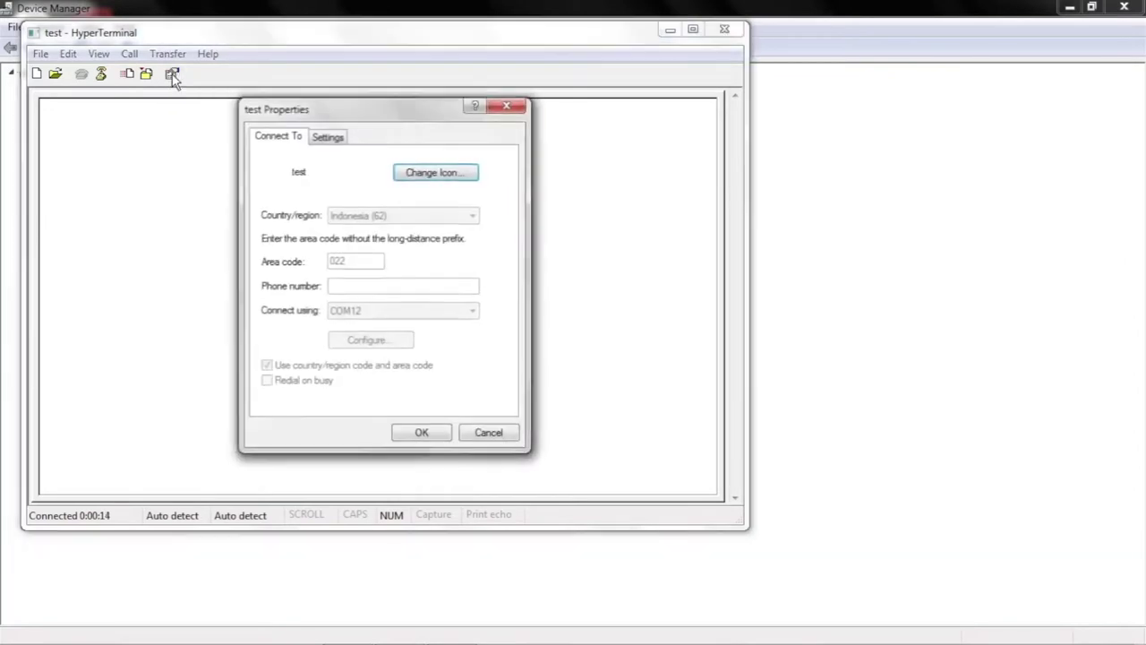
pyautogui.click(331, 146)
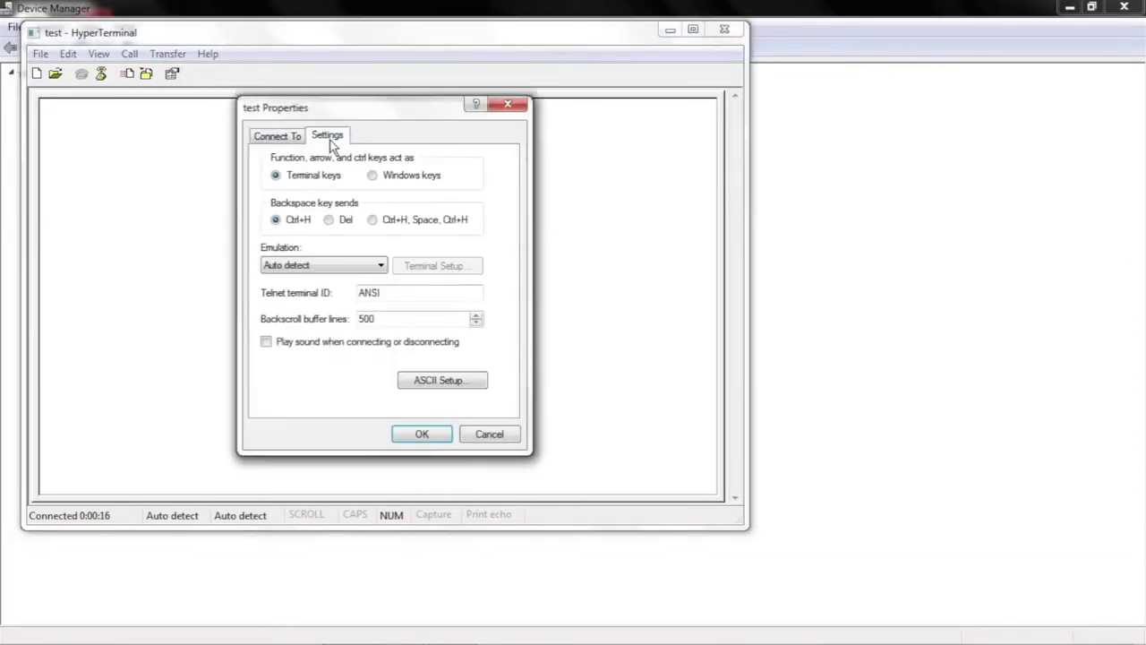
pyautogui.click(447, 383)
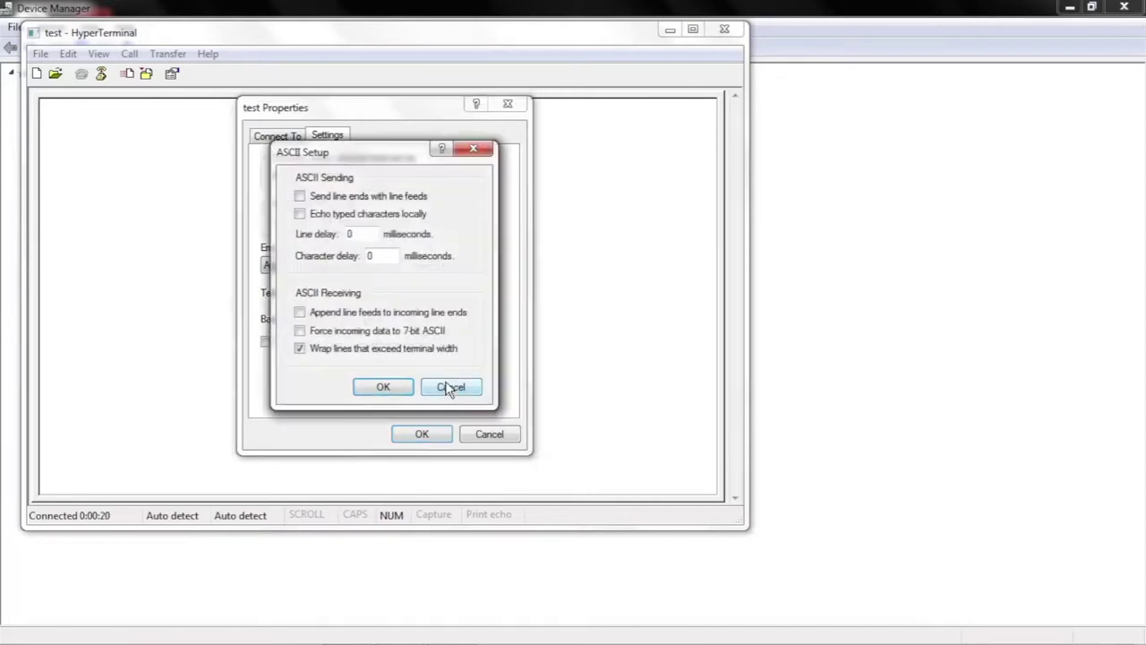
pyautogui.click(301, 197)
pyautogui.click(300, 215)
pyautogui.click(384, 393)
pyautogui.click(384, 394)
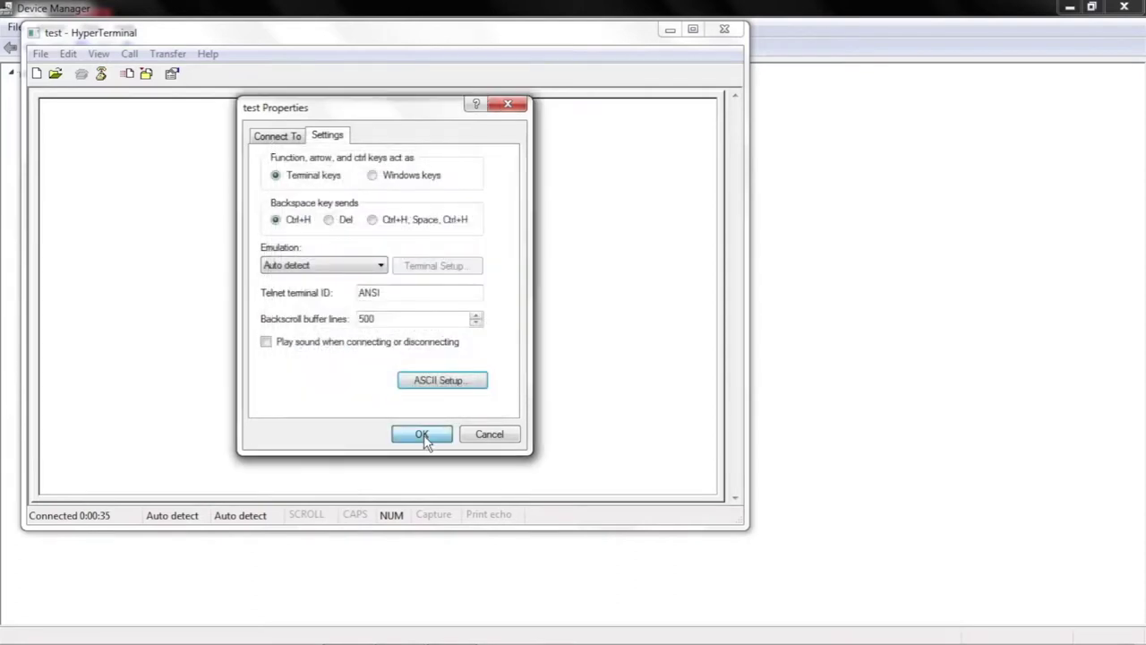
pyautogui.click(421, 435)
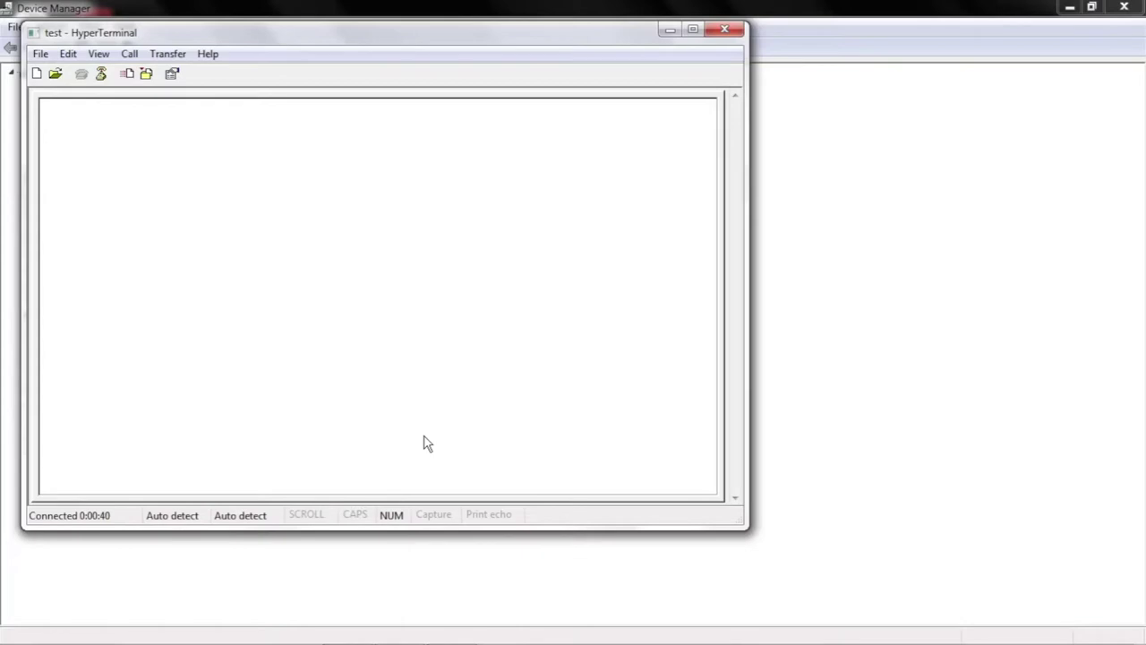
# Send AT to get OK, then AT+NAME?, which reports the name HC-05
pyautogui.write('AT')
pyautogui.press('Return')
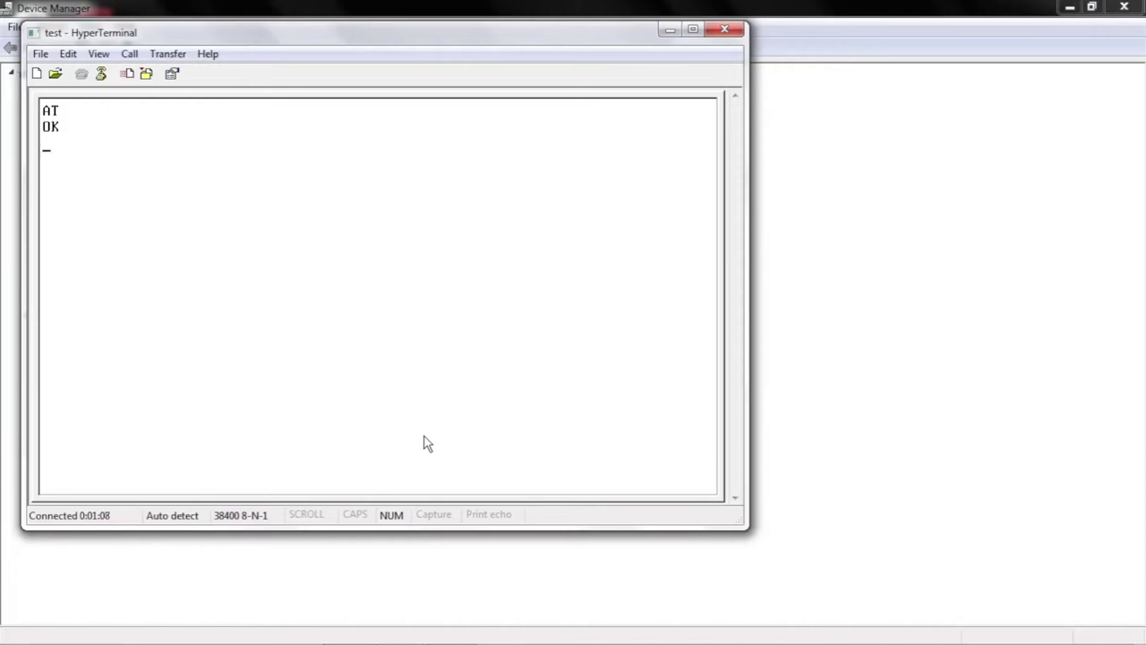
pyautogui.write('at=name?')
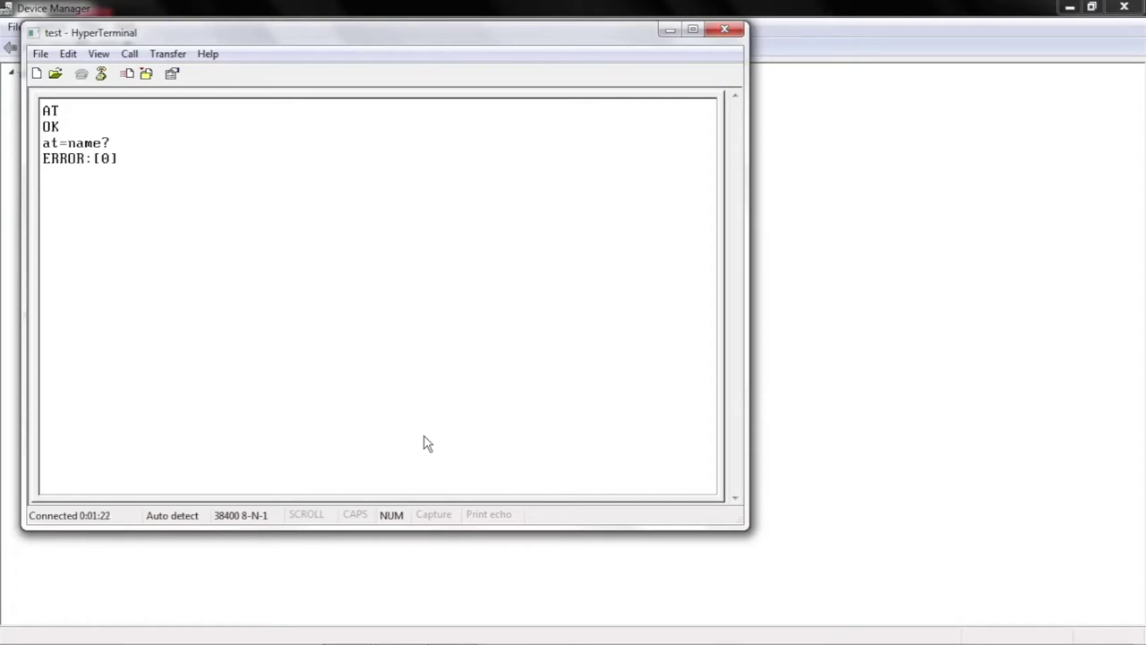
pyautogui.write('AT+NAME?')
pyautogui.press('Return')
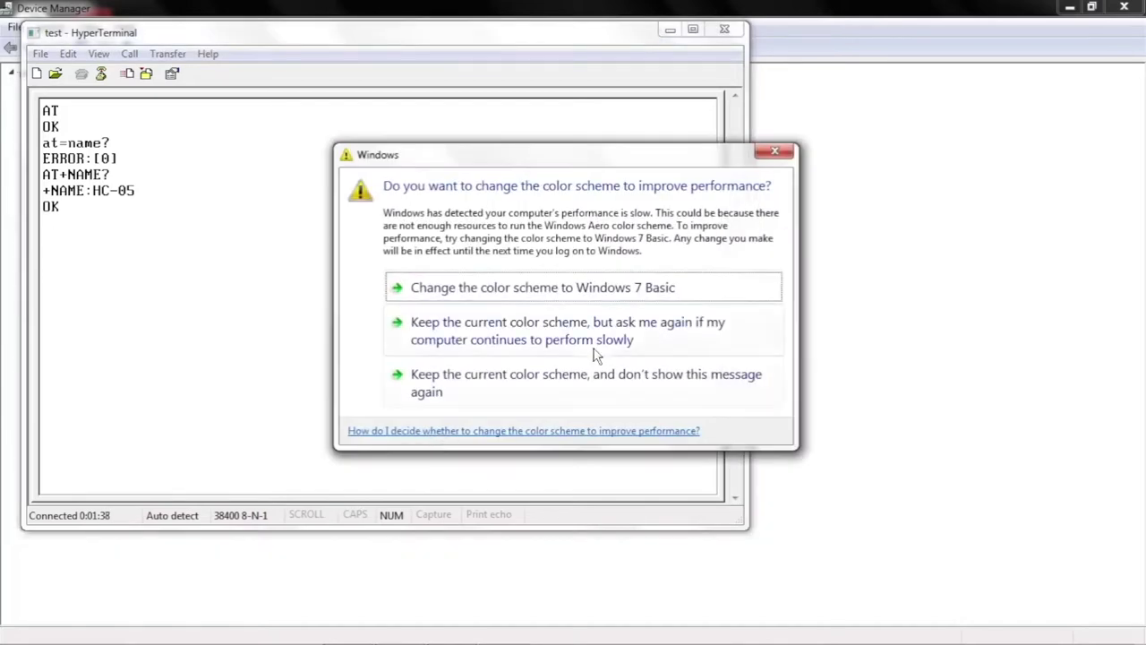
# Dismiss the colour-scheme prompt, then query AT+PSWD? and AT+UART?, which reports 9600,0,0
pyautogui.click(573, 383)
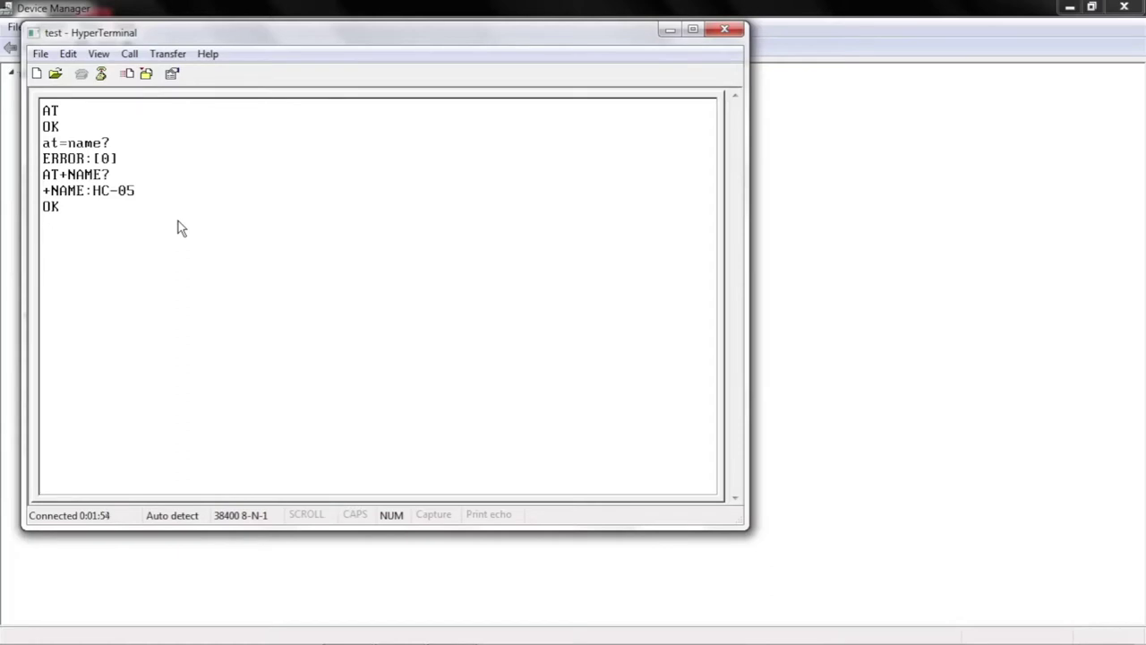
pyautogui.write('AT')
pyautogui.write('PASSWD')
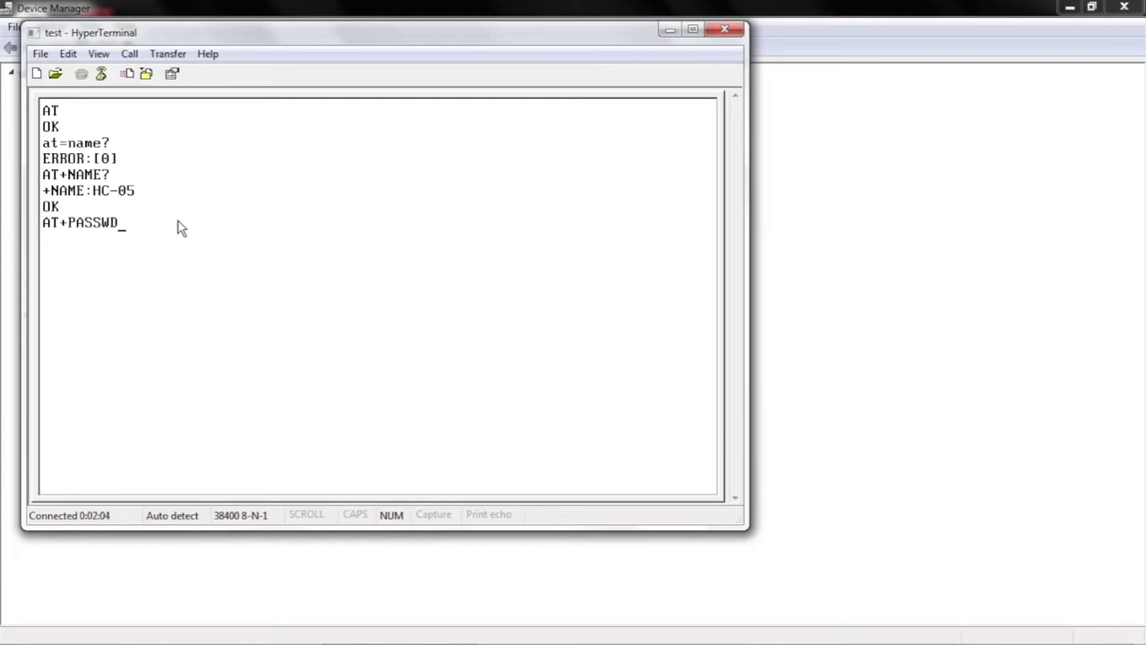
pyautogui.press('Return')
pyautogui.write('AT+')
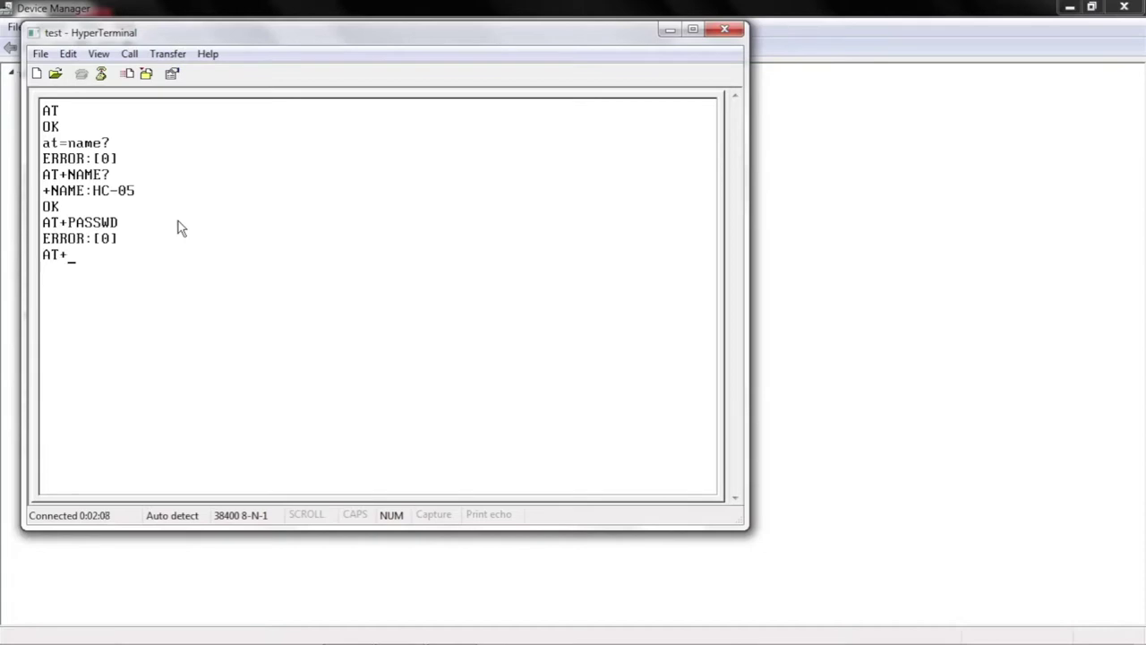
pyautogui.write('PSWD?')
pyautogui.press('Return')
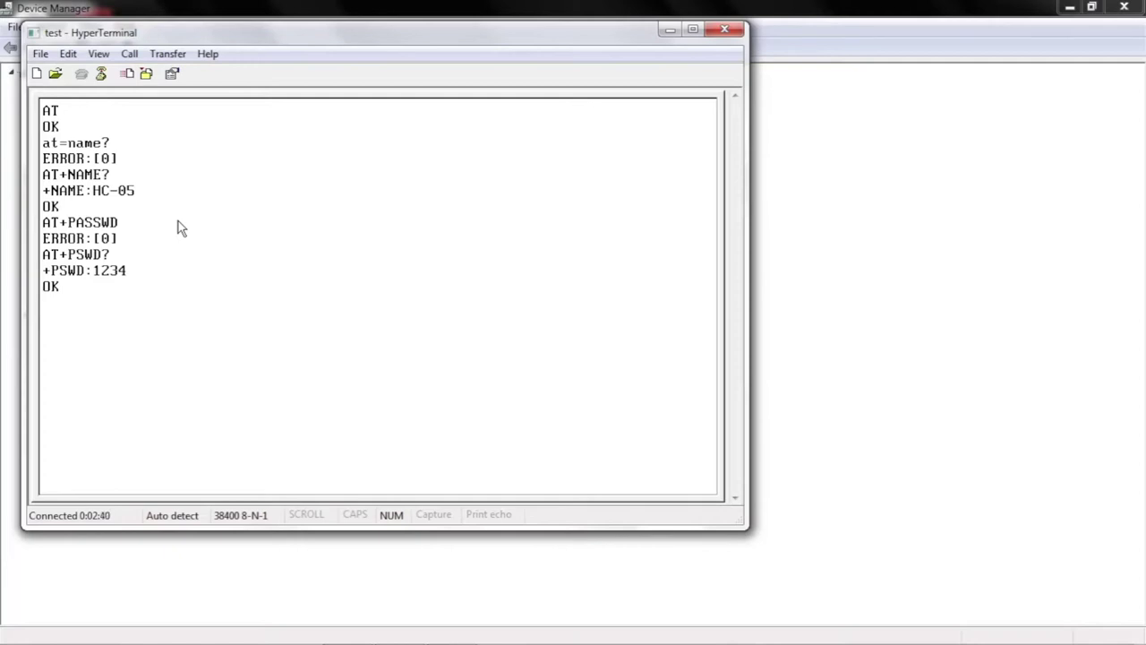
pyautogui.write('AT+UART?')
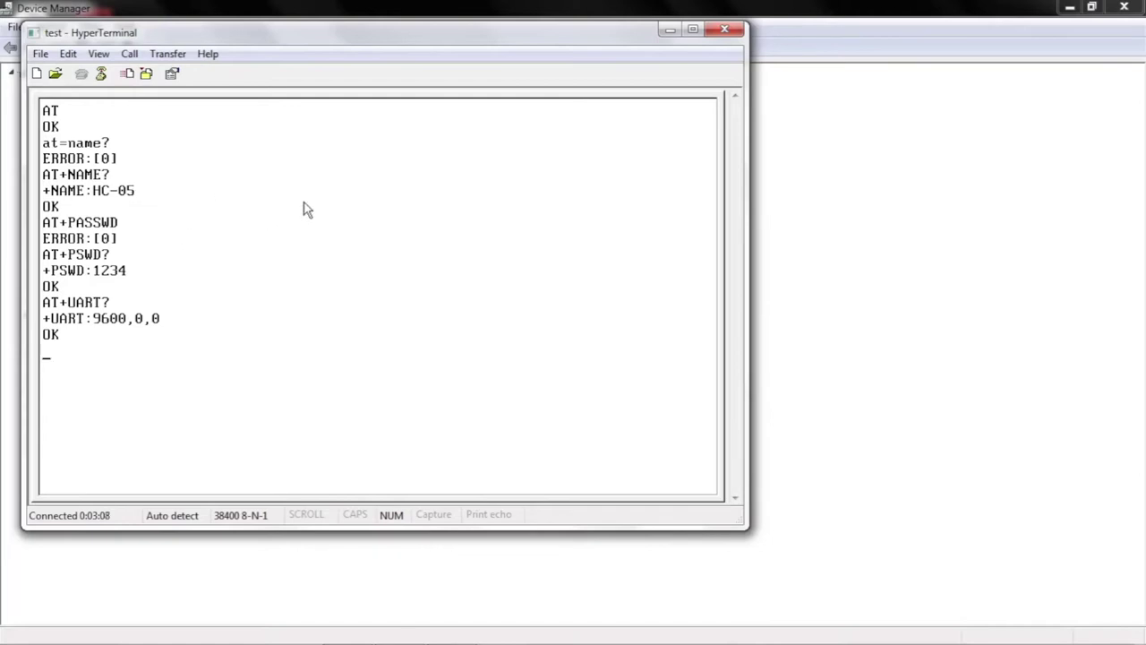
pyautogui.write('AT+NAME=MYCNC')
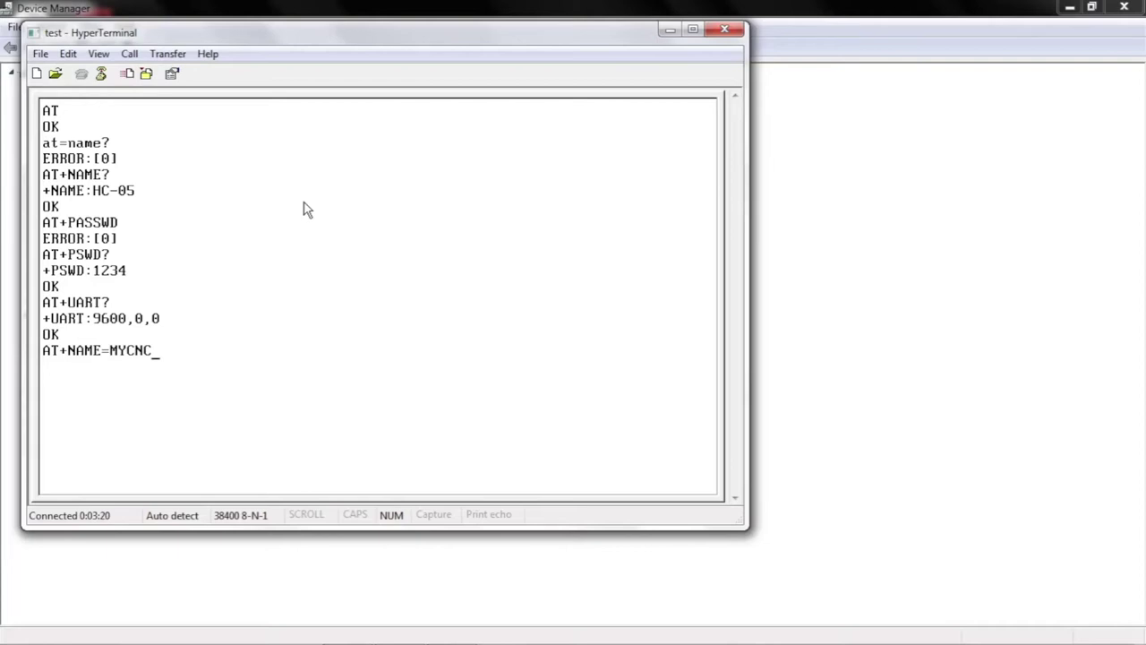
# Send AT+NAME=MYCNC and verify with AT+NAME? that the module reports MYCNC
pyautogui.press('Return')
pyautogui.write('AT+NAME')
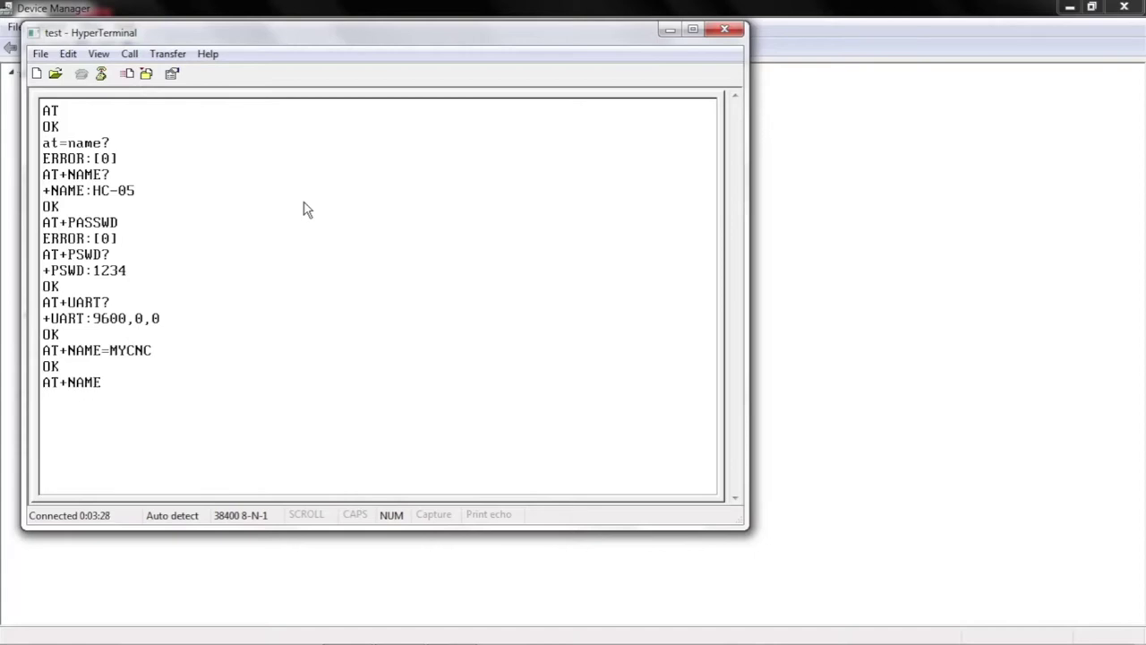
pyautogui.write('?')
pyautogui.press('Return')
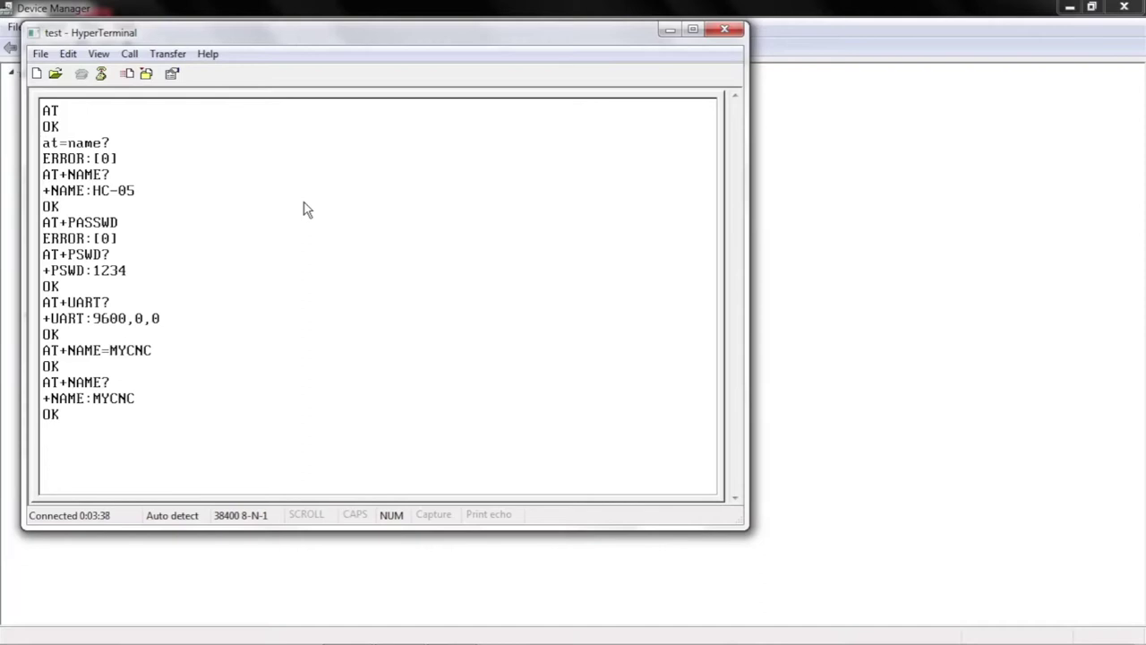
pyautogui.write('AT+PSWD=')
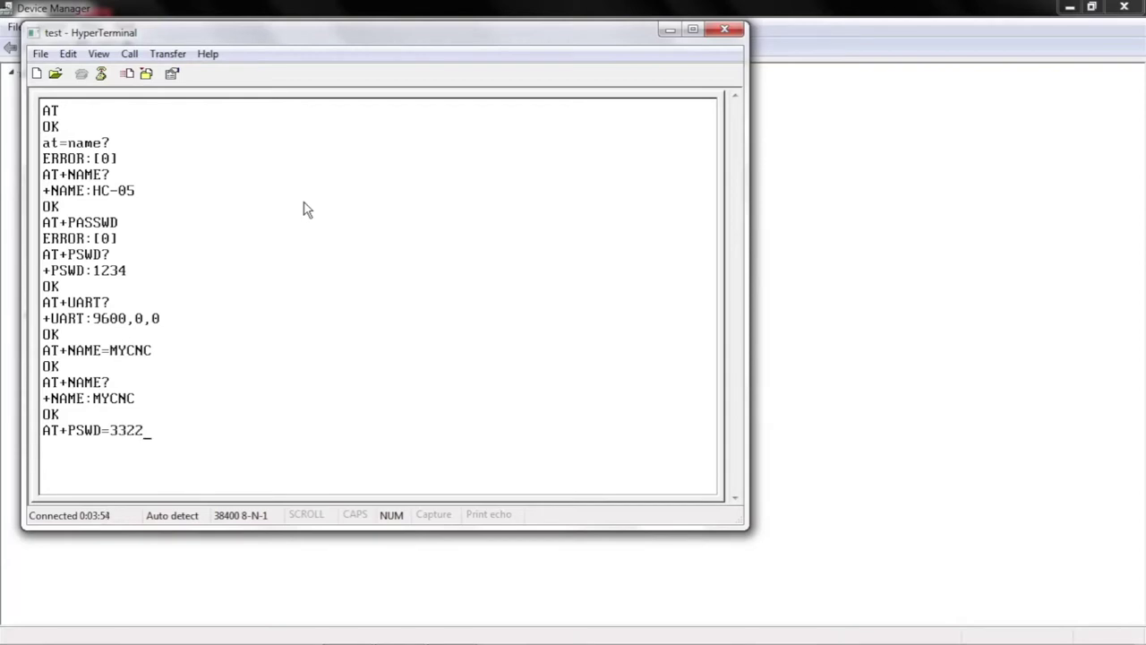
# Set a new pairing PIN, verify it with AT+PSWD?, then send AT+UART=38400
pyautogui.press('Return')
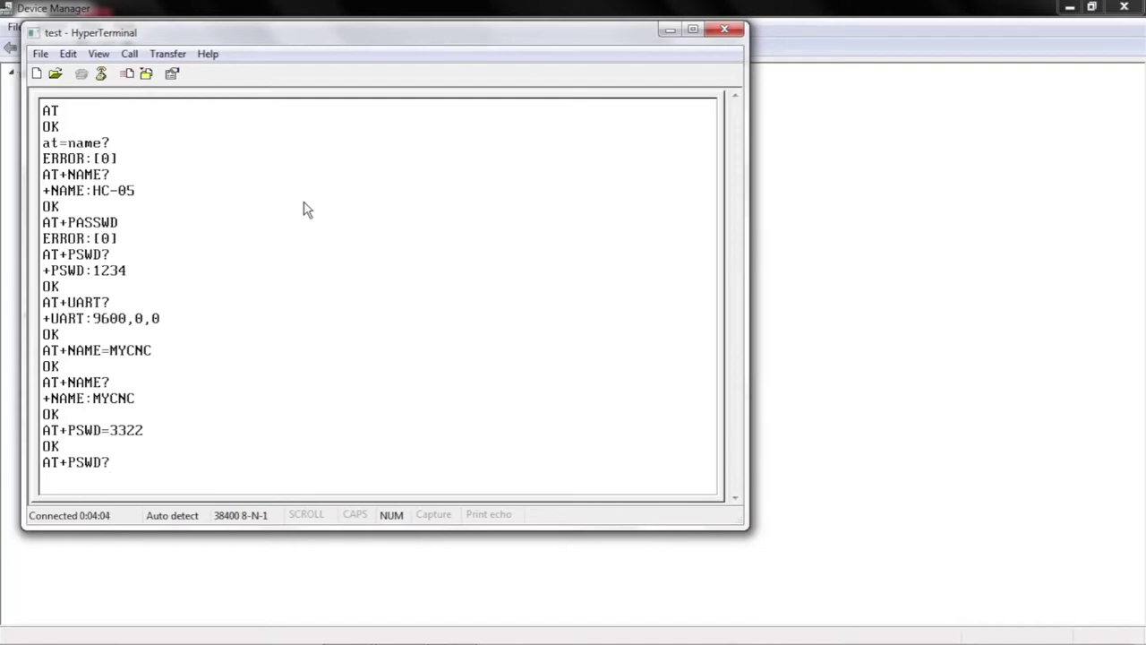
pyautogui.press('Return')
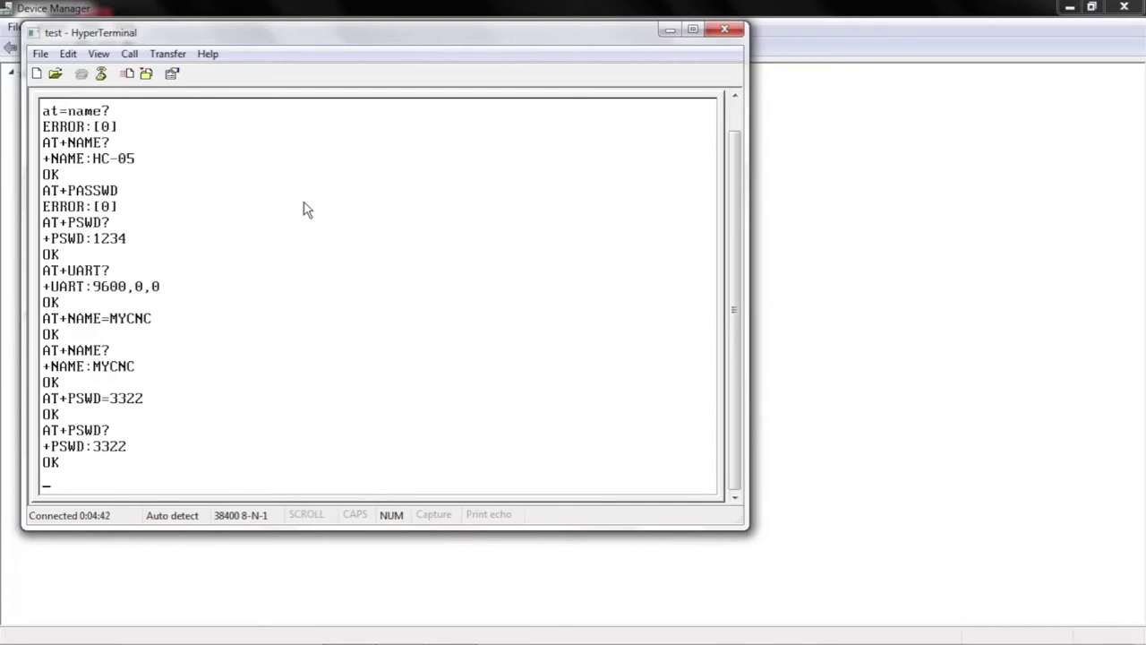
pyautogui.press('Return')
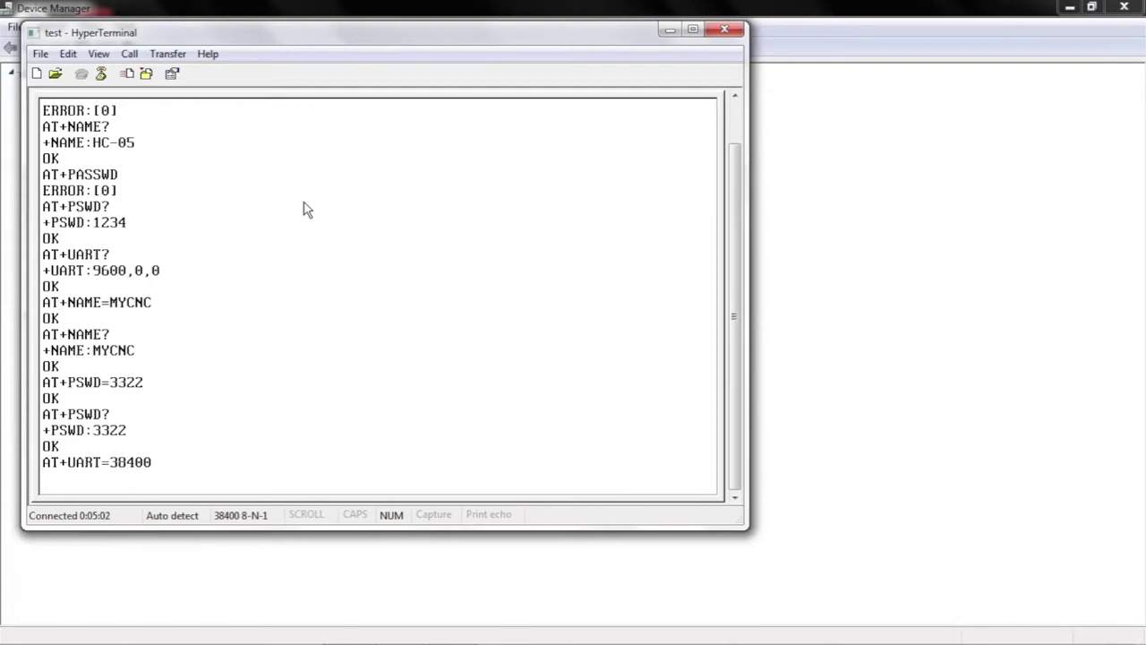
# Send AT+UART=38400,0,0 and confirm AT+UART? now reports +UART:38400,0,0
pyautogui.write('AT+UART?')
pyautogui.press('Return')
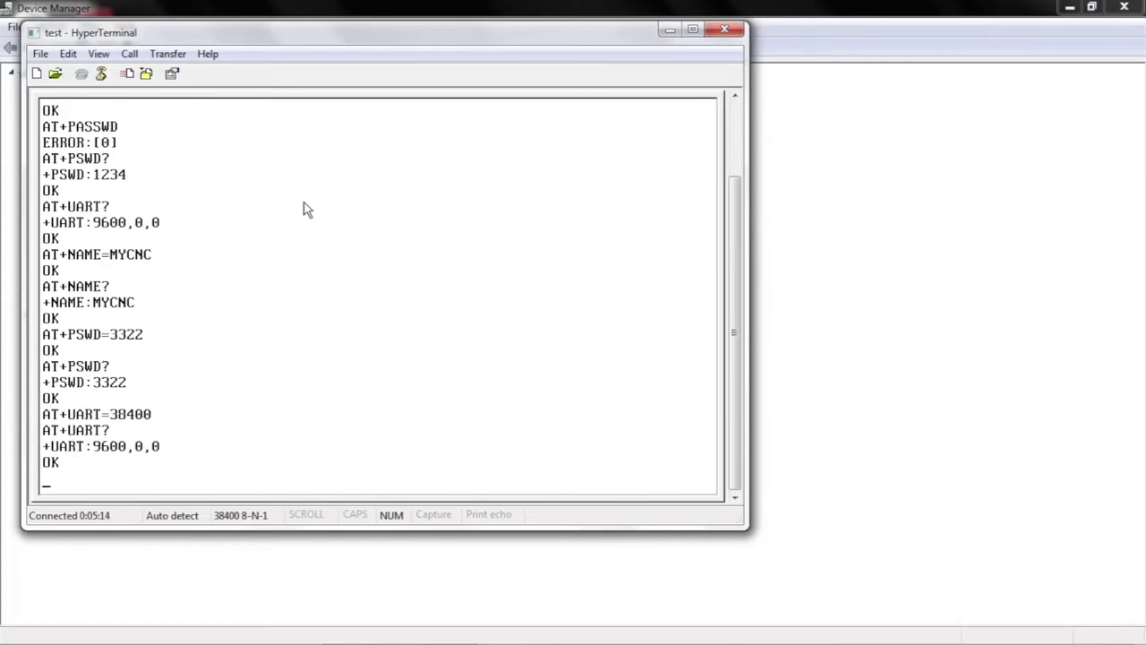
pyautogui.write('AT+UART=384')
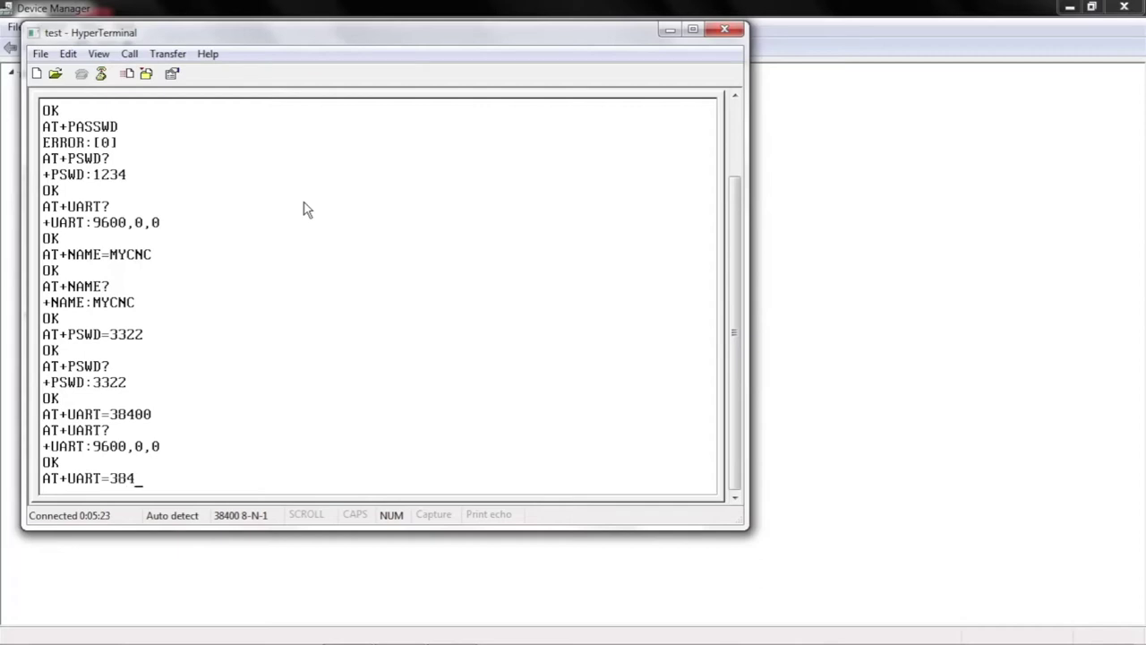
pyautogui.write('00,0,0')
pyautogui.press('Return')
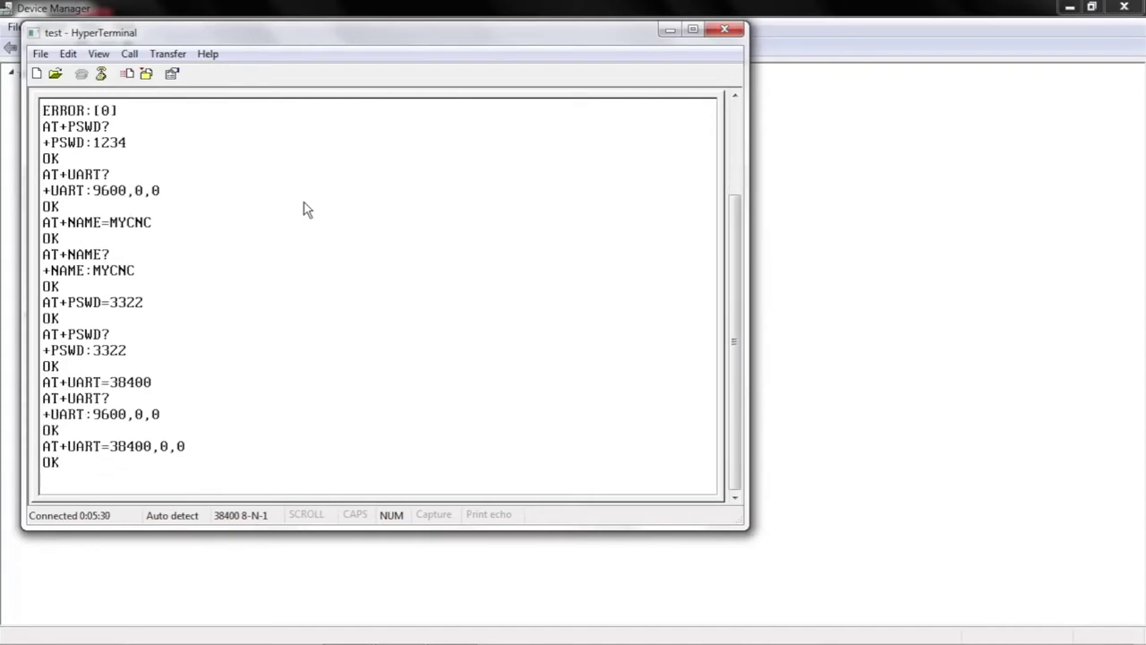
pyautogui.write('AT+_UART?')
pyautogui.press('Return')
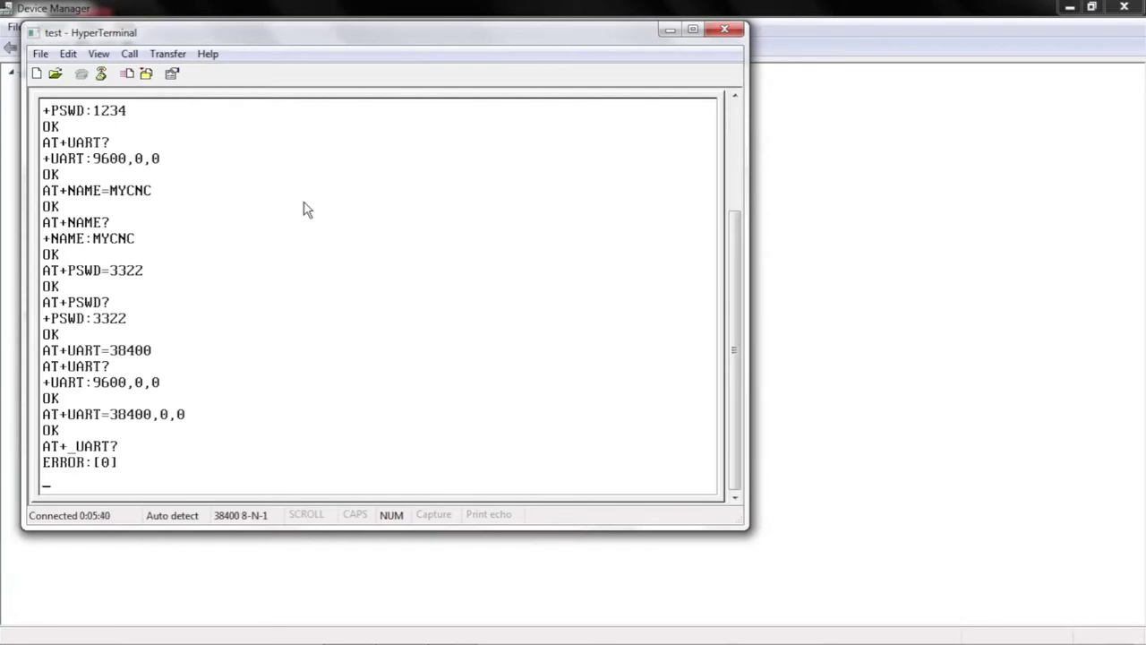
pyautogui.write('AT+UART?')
pyautogui.press('Return')
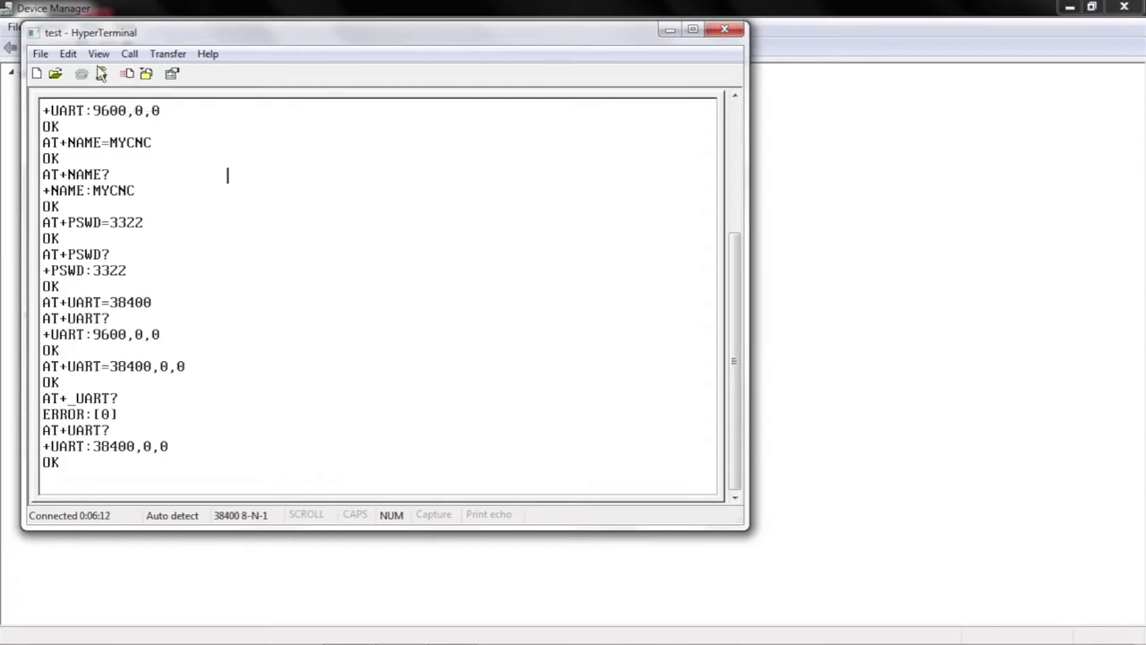
# Disconnect, close HyperTerminal, and decline saving the 'test' connection
pyautogui.click(101, 73)
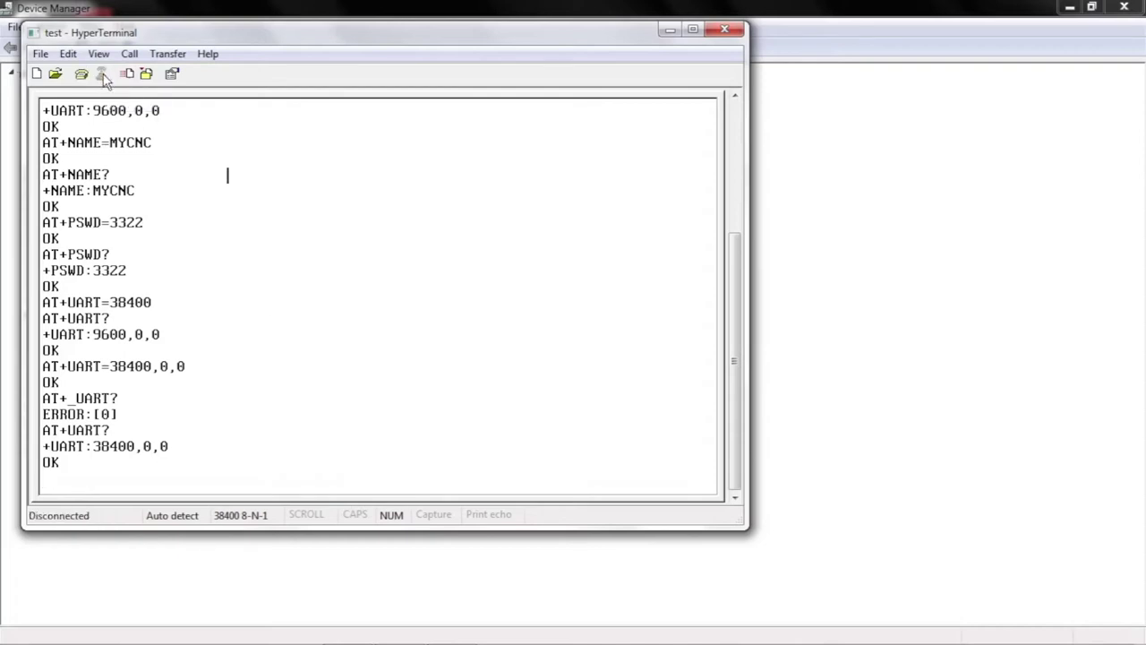
pyautogui.click(727, 32)
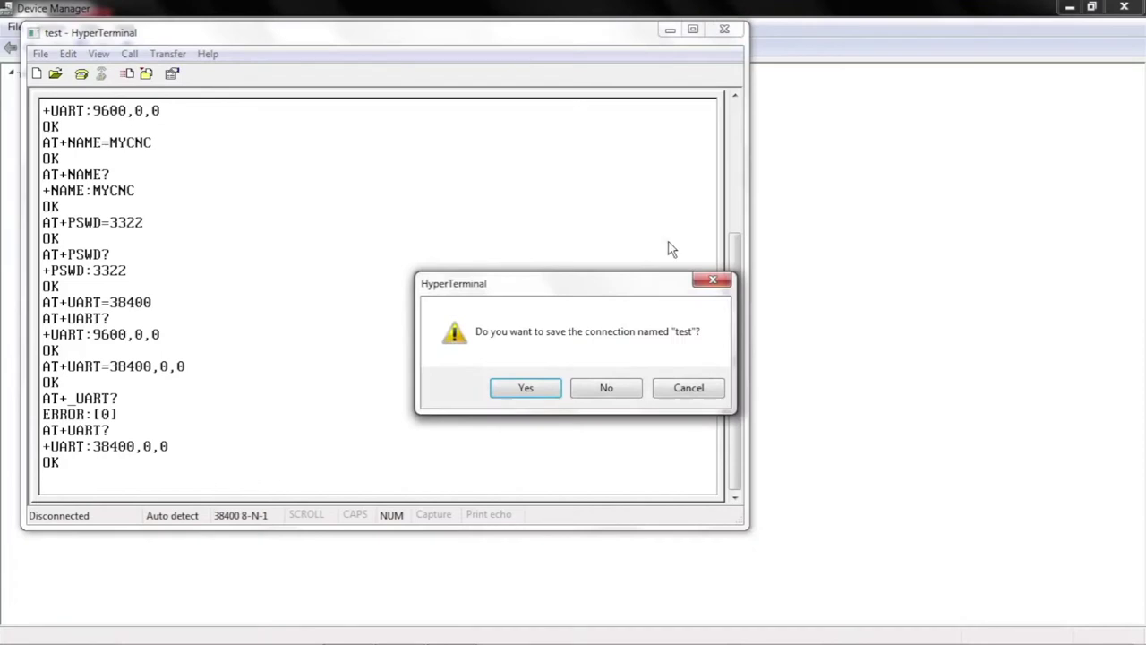
pyautogui.click(602, 387)
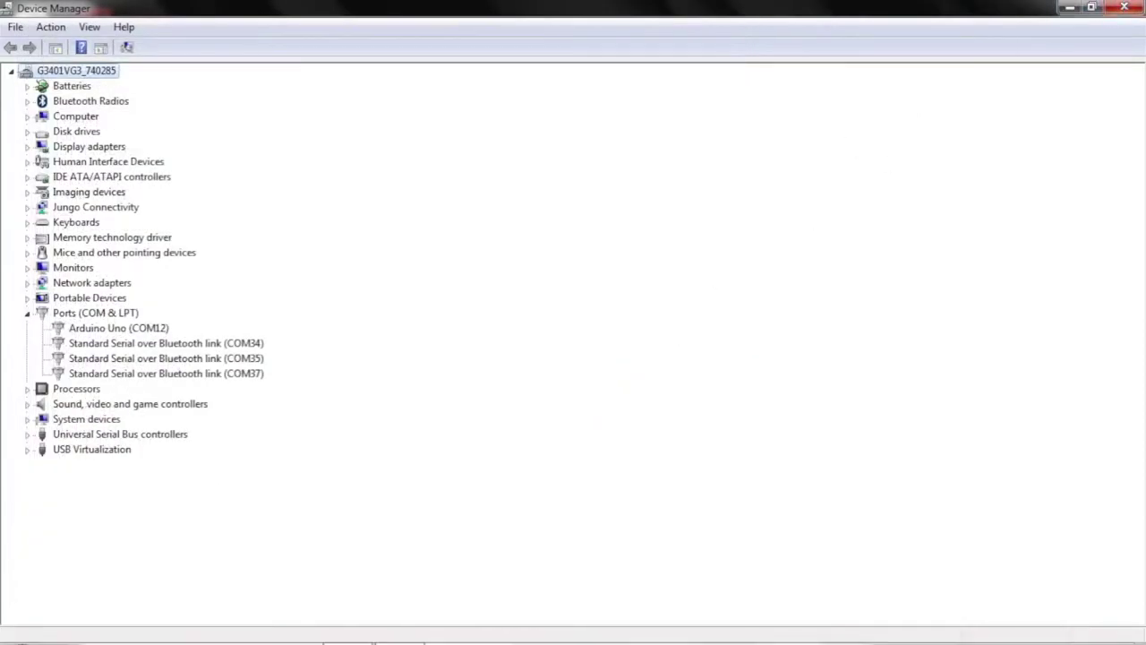
# Minimize Device Manager and launch the Arduino IDE from a Start menu search for 'arduino'
pyautogui.click(1071, 8)
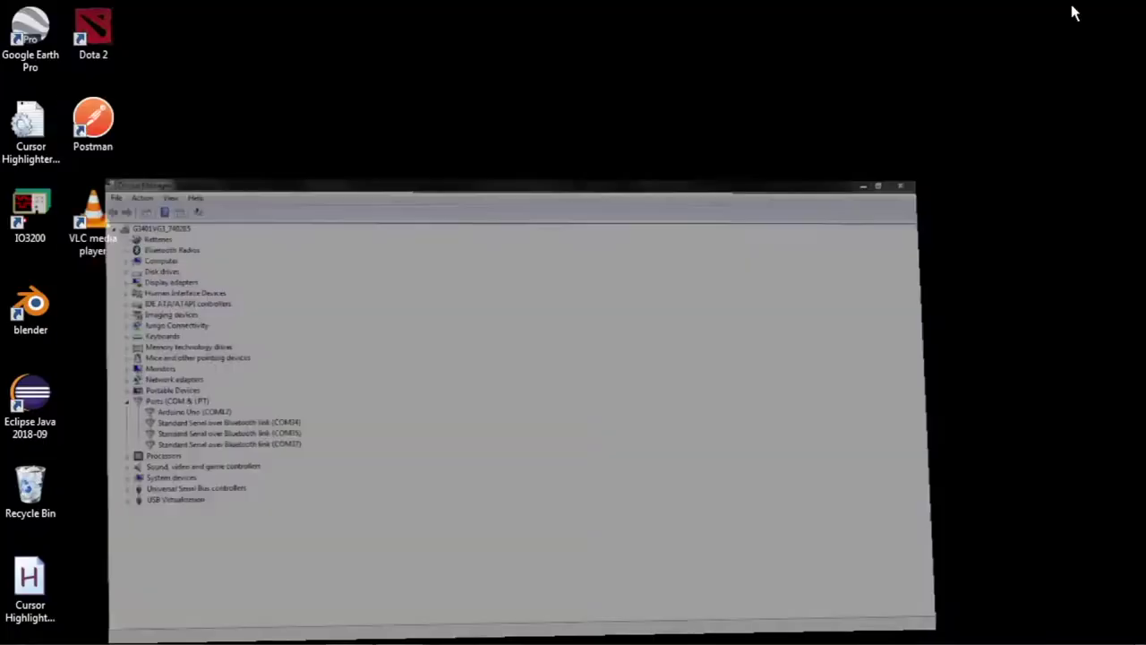
pyautogui.click(20, 631)
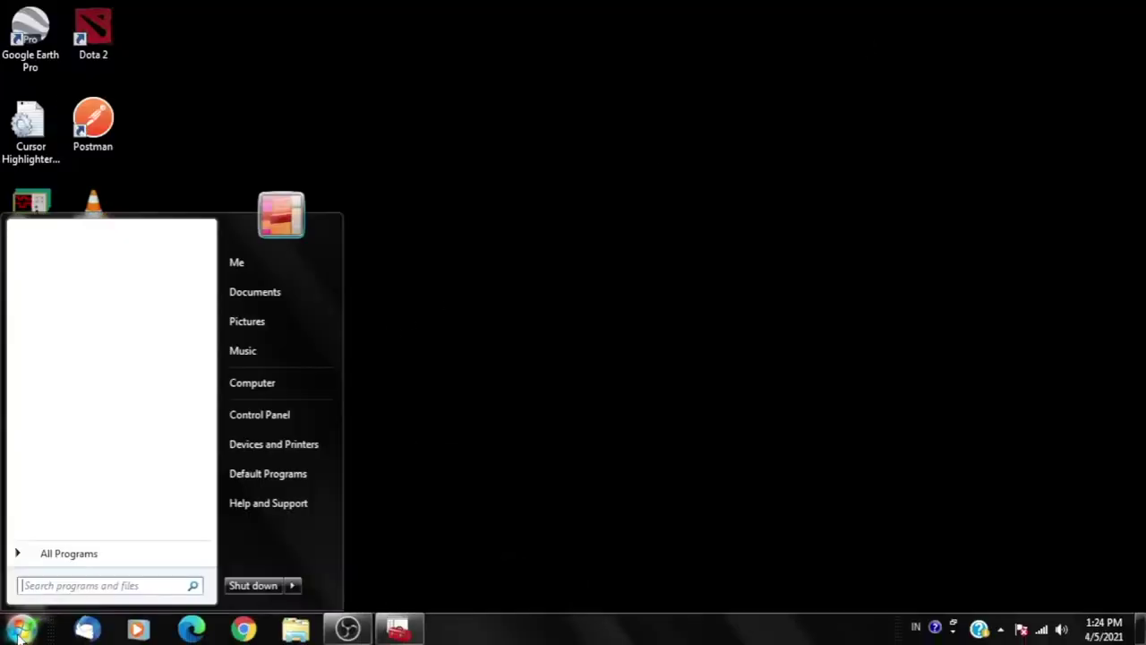
pyautogui.write('ard')
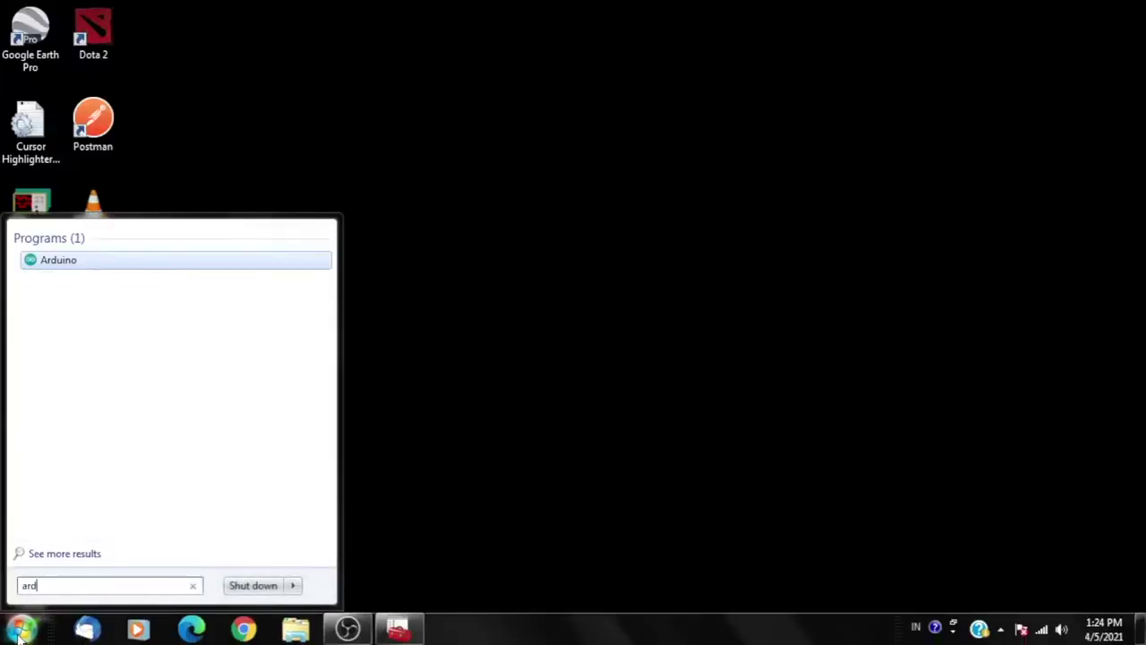
pyautogui.write('uino')
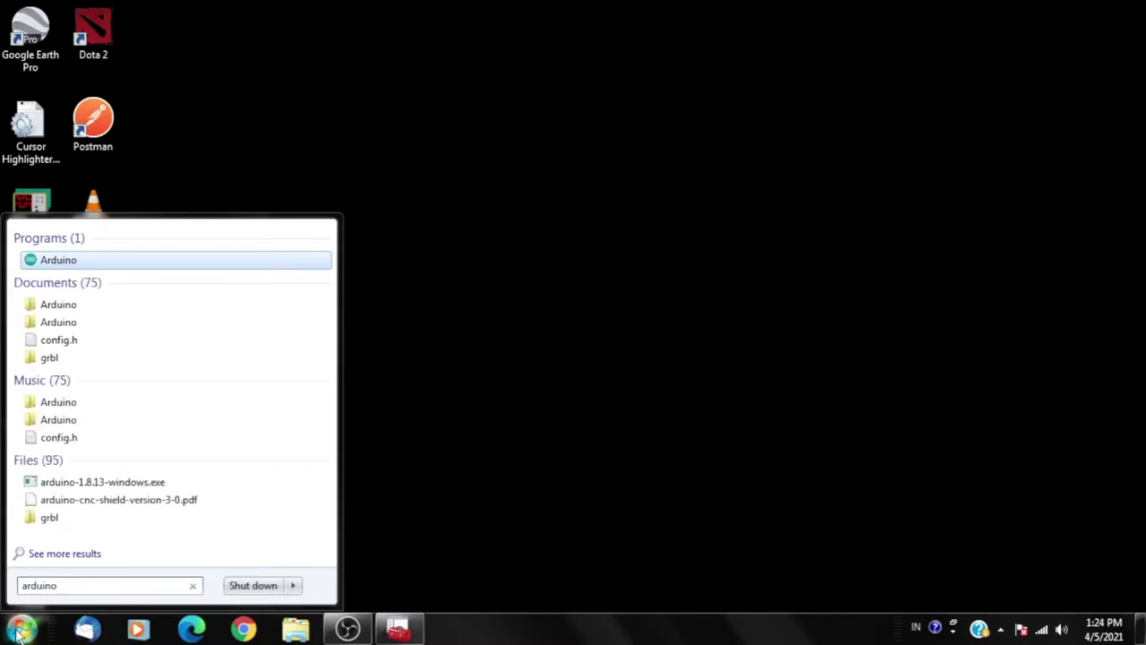
pyautogui.click(51, 259)
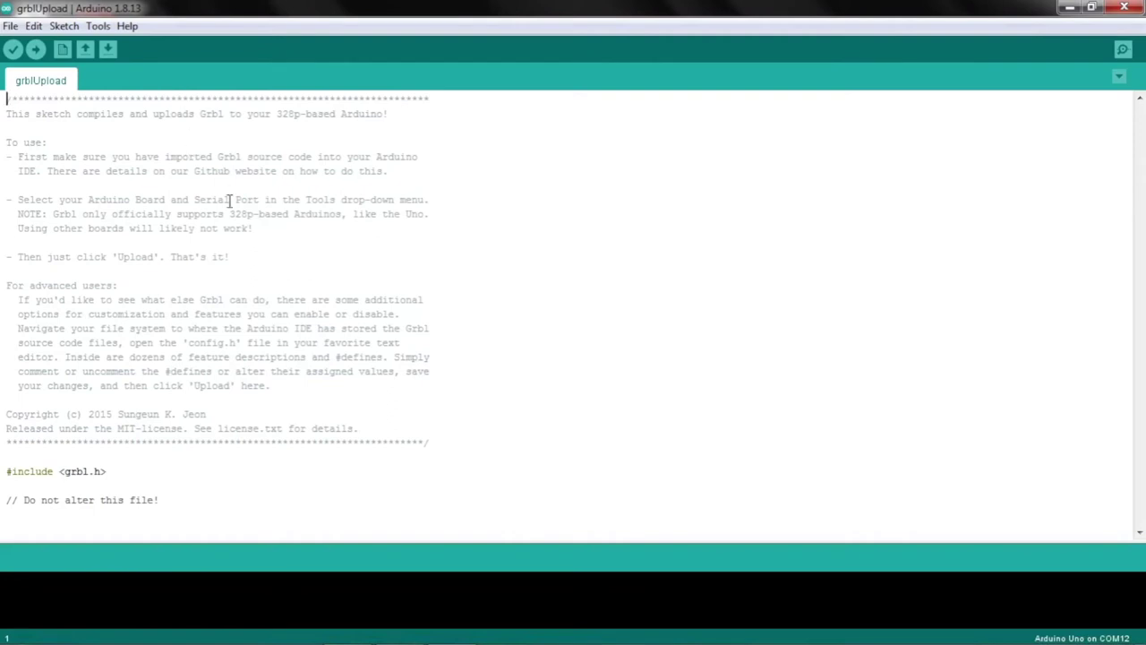
# Keep the port on COM12 (Arduino Uno) and open the Serial Monitor
pyautogui.click(97, 25)
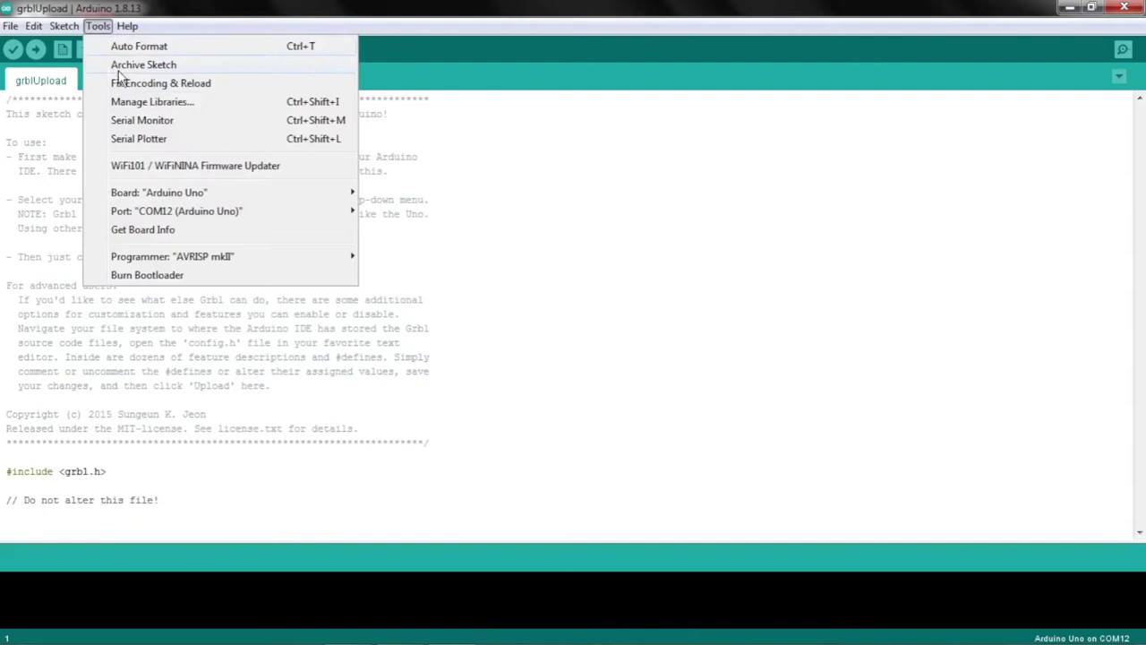
pyautogui.moveTo(182, 218)
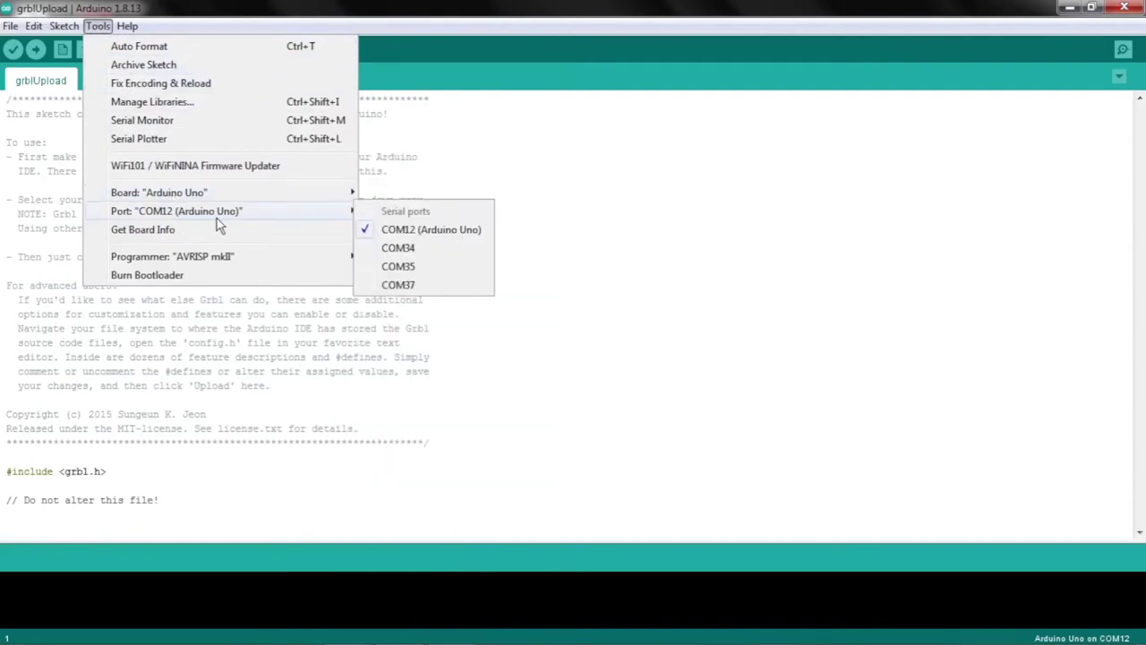
pyautogui.click(397, 232)
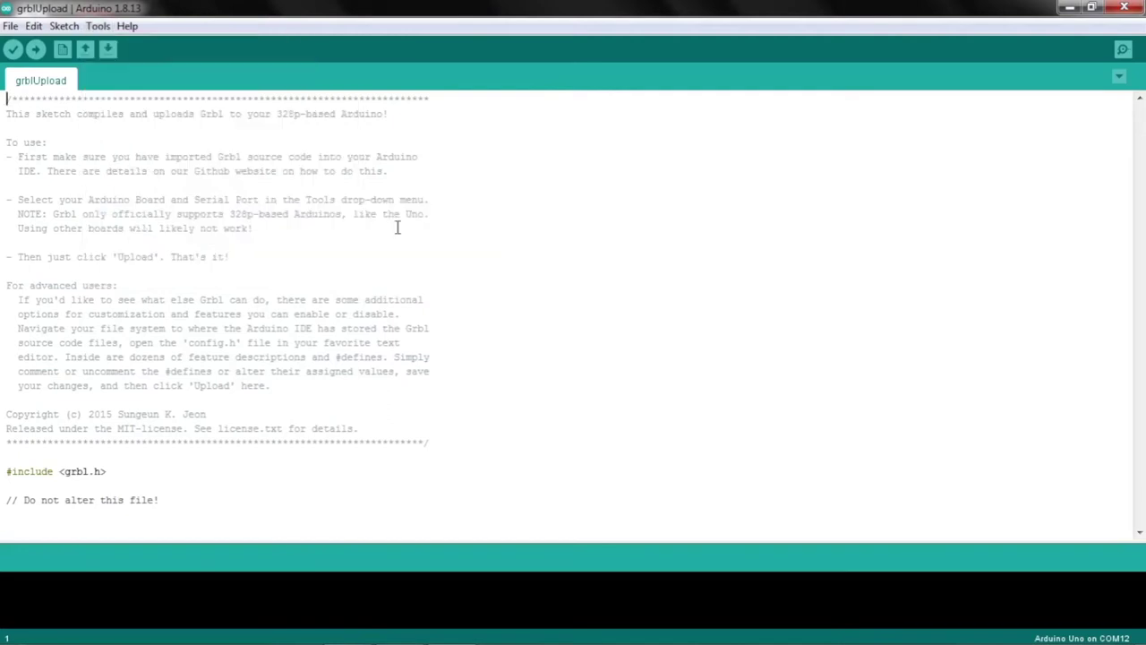
pyautogui.click(101, 27)
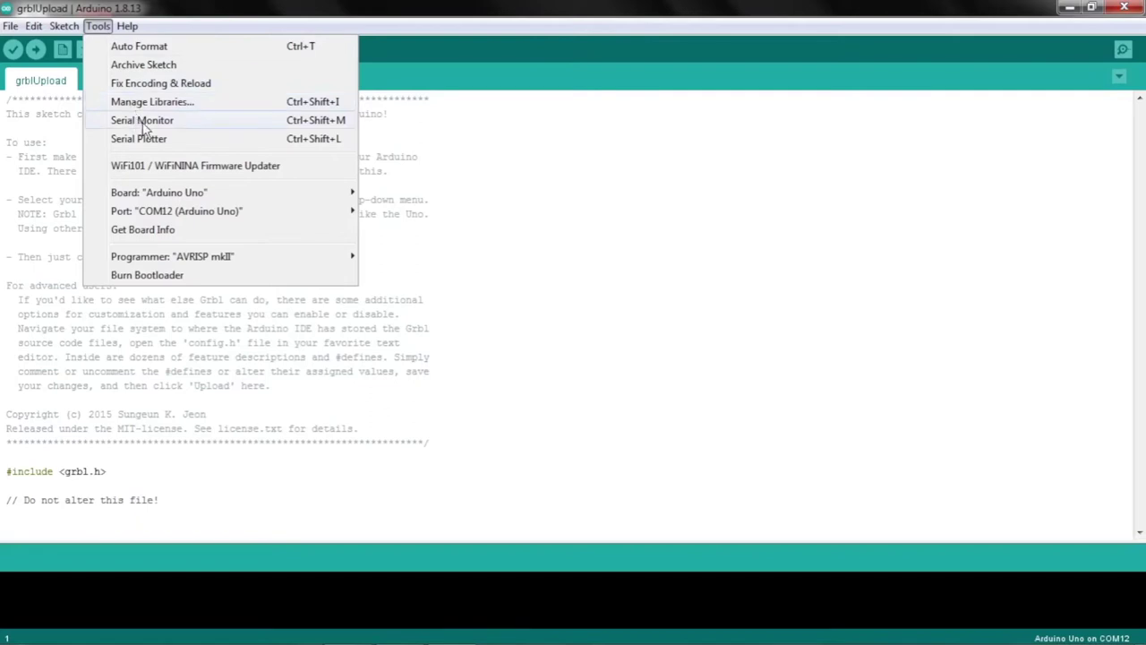
pyautogui.click(143, 123)
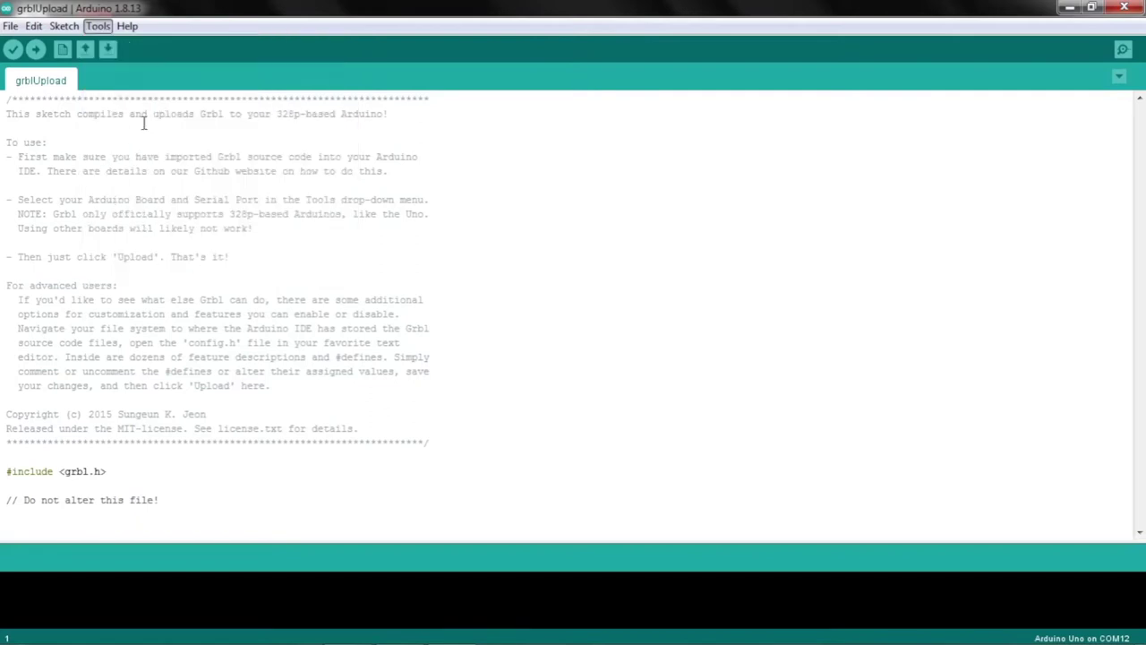
# Reposition the Serial Monitor and set it to 38400 baud with Both NL & CR line endings
pyautogui.moveTo(255, 81); pyautogui.dragTo(406, 54)
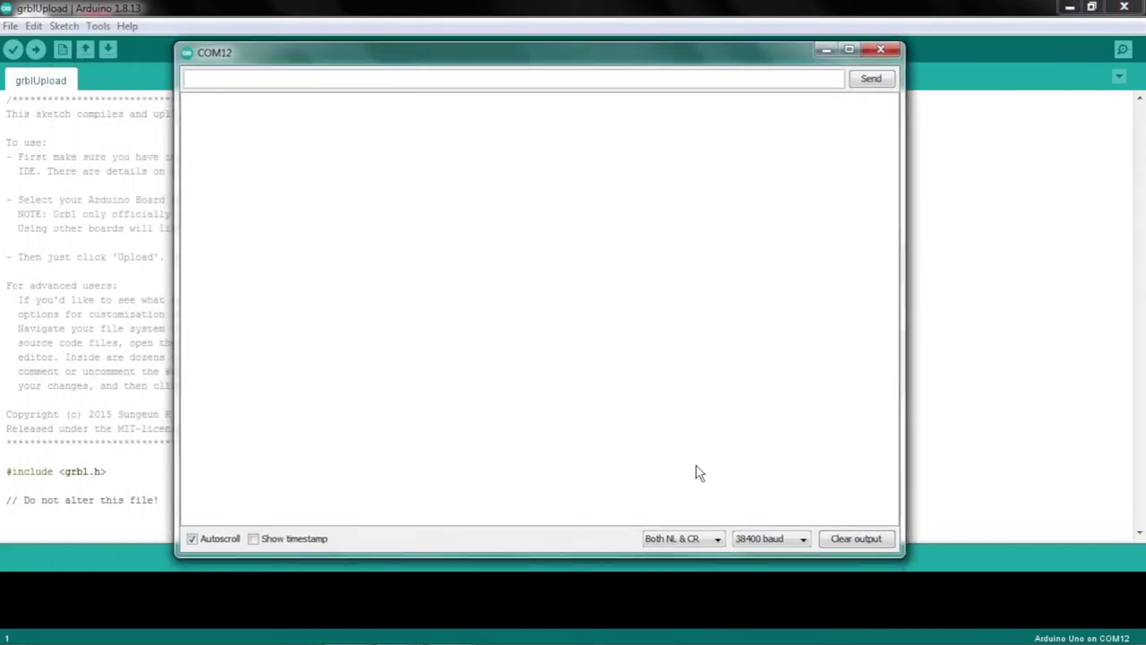
pyautogui.click(803, 541)
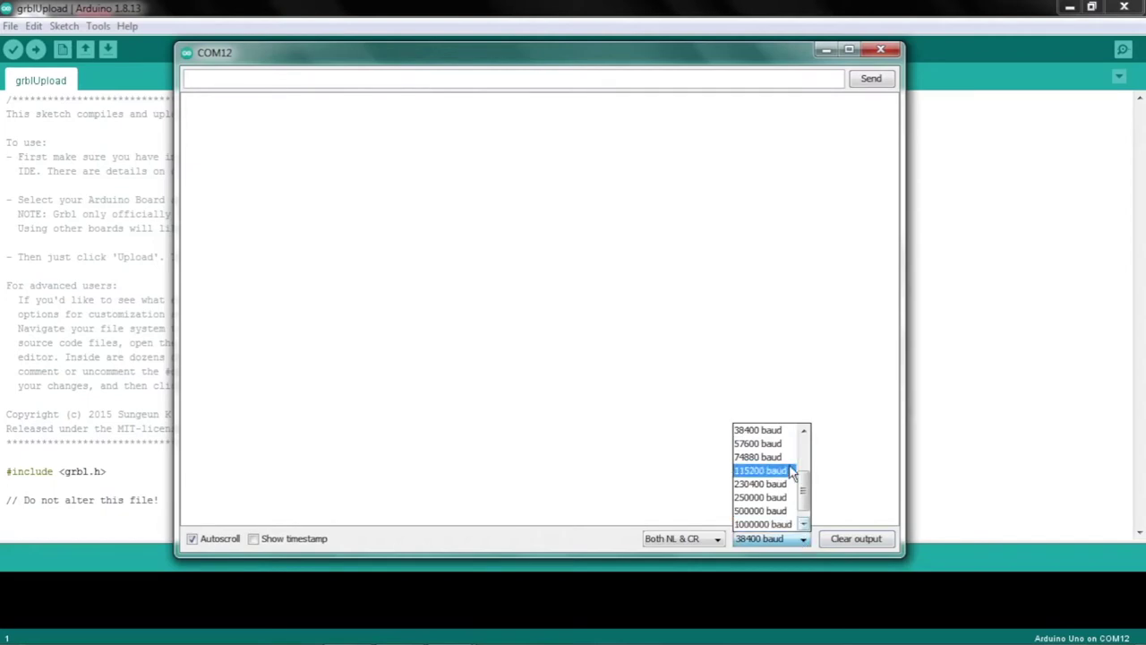
pyautogui.click(775, 433)
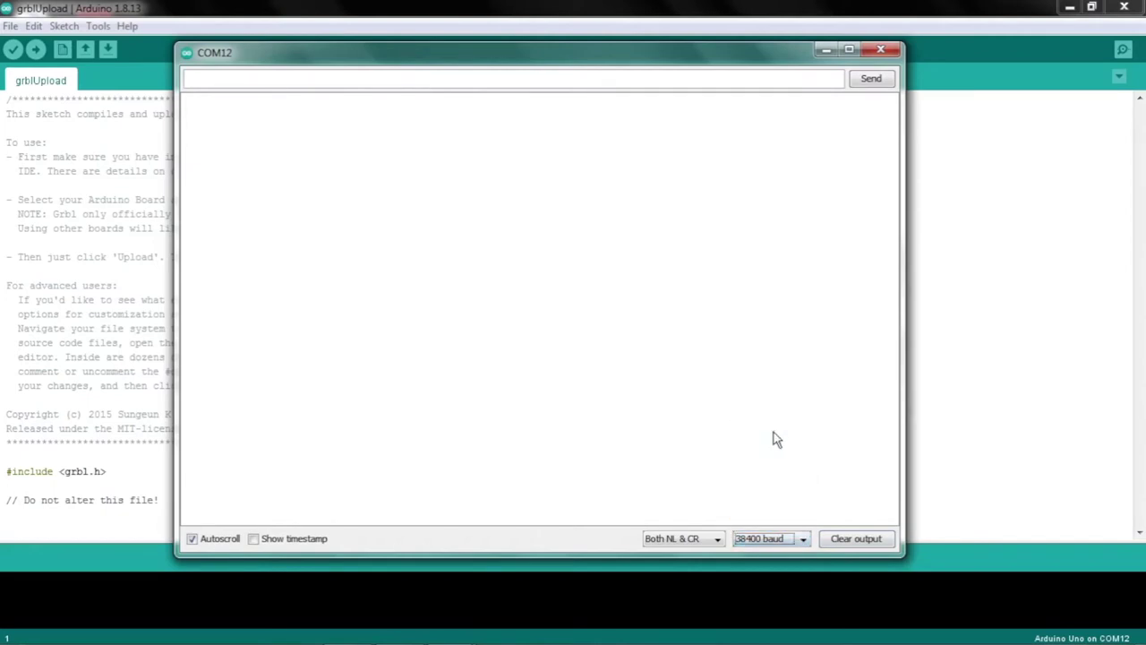
pyautogui.click(717, 541)
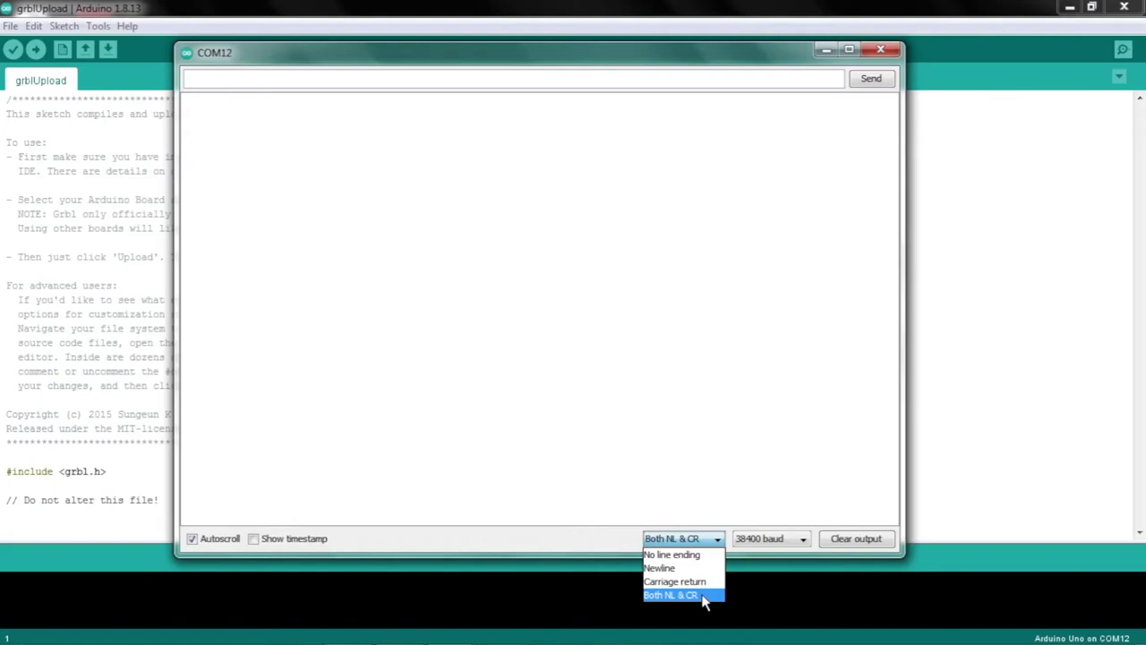
pyautogui.click(681, 594)
pyautogui.click(314, 79)
# Send AT, AT+NAME? and AT+PSWD? to test the module and read its name and PIN
pyautogui.write('AT')
pyautogui.press('Return')
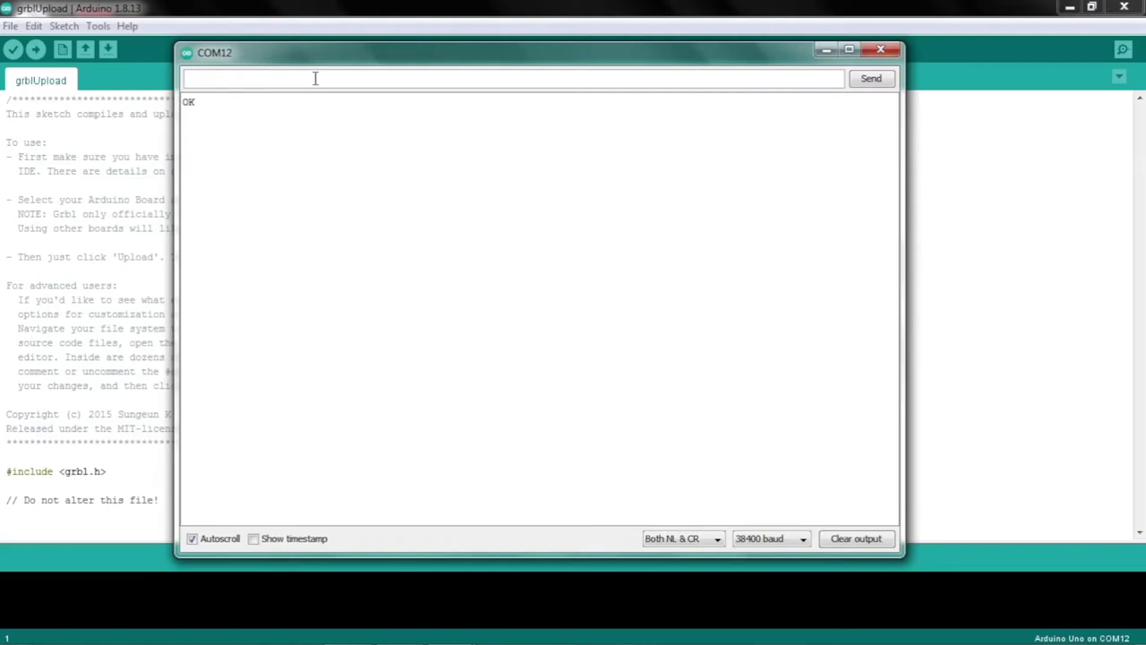
pyautogui.write('AT+NAME?')
pyautogui.press('Return')
pyautogui.write('AT+PSWD')
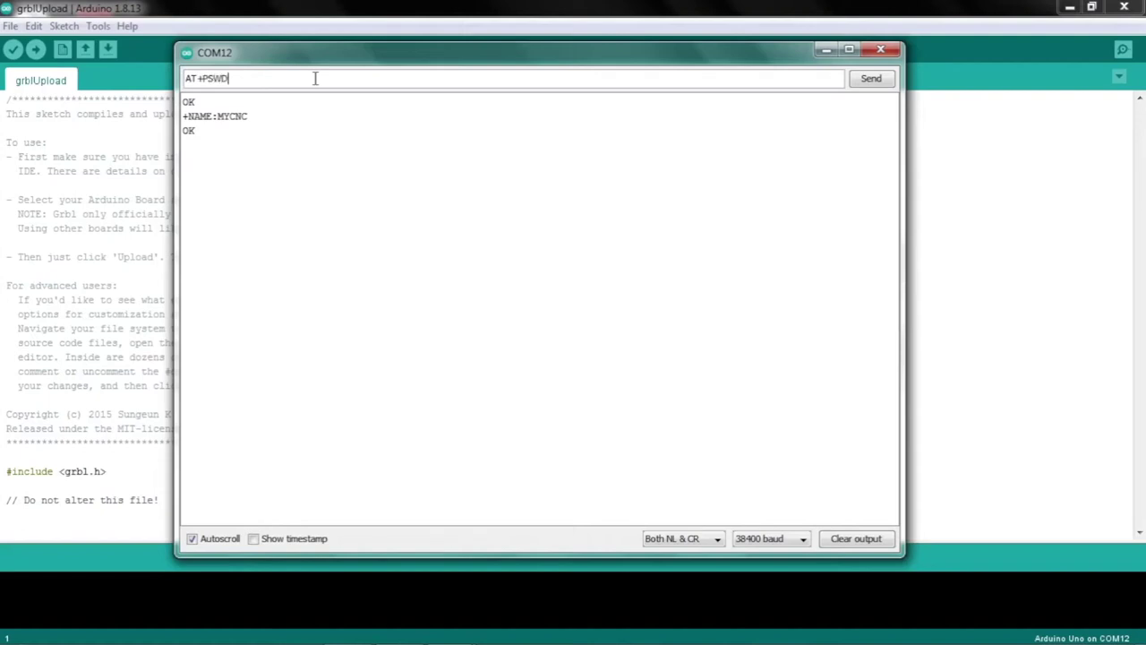
pyautogui.write('?')
pyautogui.press('Return')
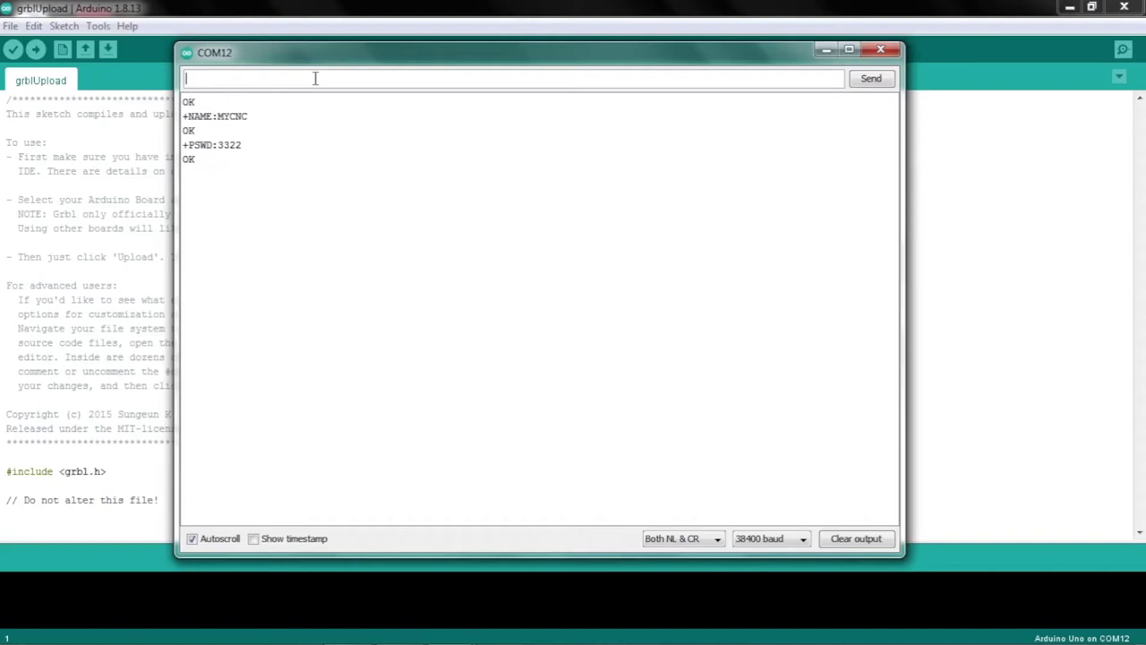
# Set a new pairing PIN with AT+PSWD=, verify it, then query the UART setting with AT+UART?
pyautogui.press('Return')
pyautogui.write('AT+PSWD?')
pyautogui.press('Return')
pyautogui.write('AT+UA')
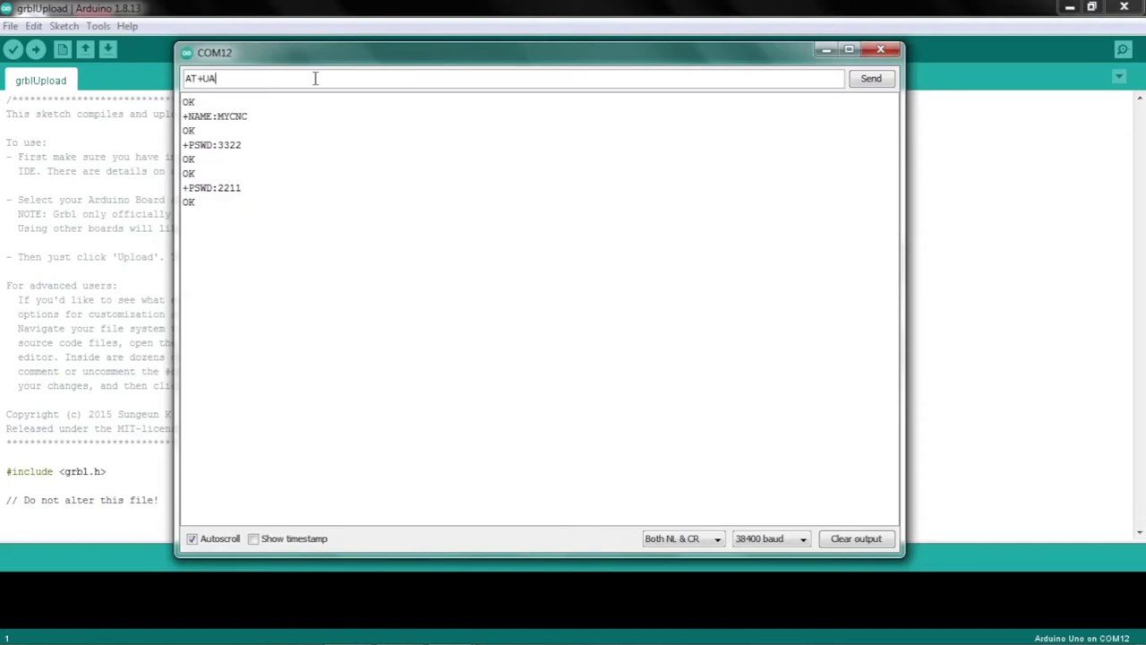
pyautogui.write('RT?')
pyautogui.press('Return')
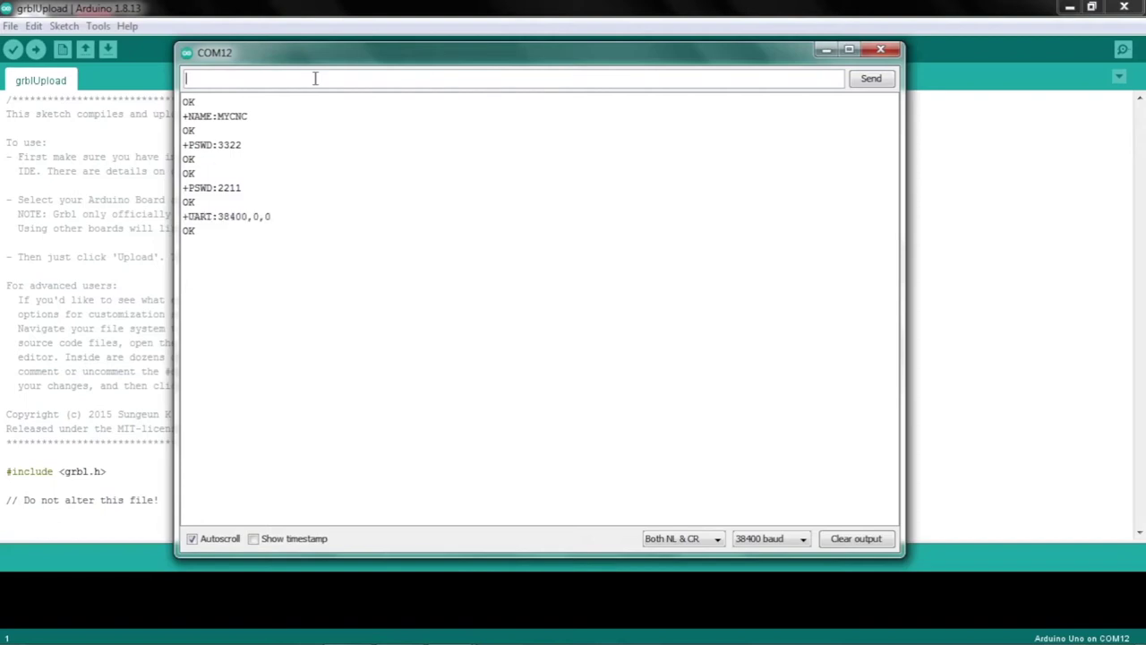
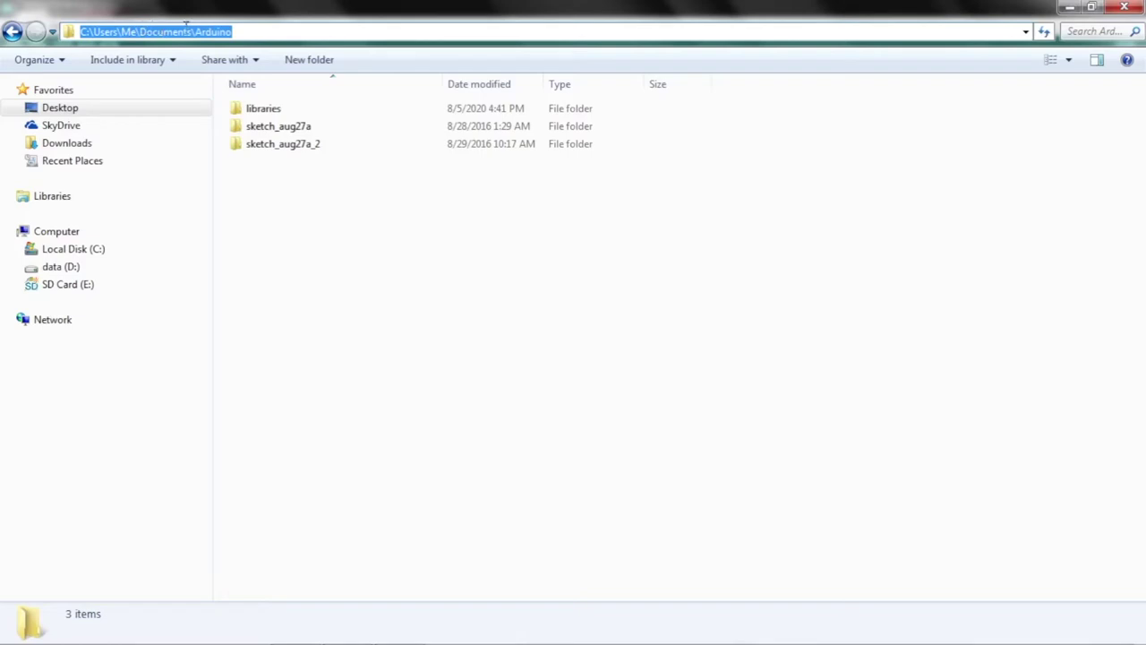
# Go into the libraries > grbl folder and open config.h in Notepad++
pyautogui.click(234, 32)
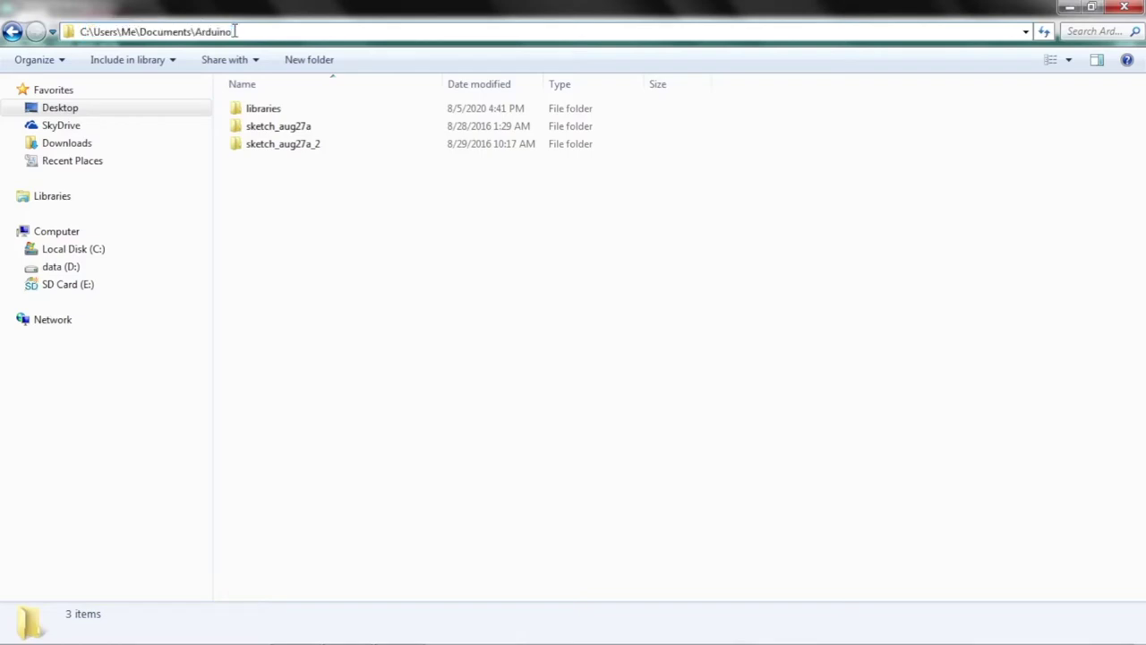
pyautogui.doubleClick(263, 109)
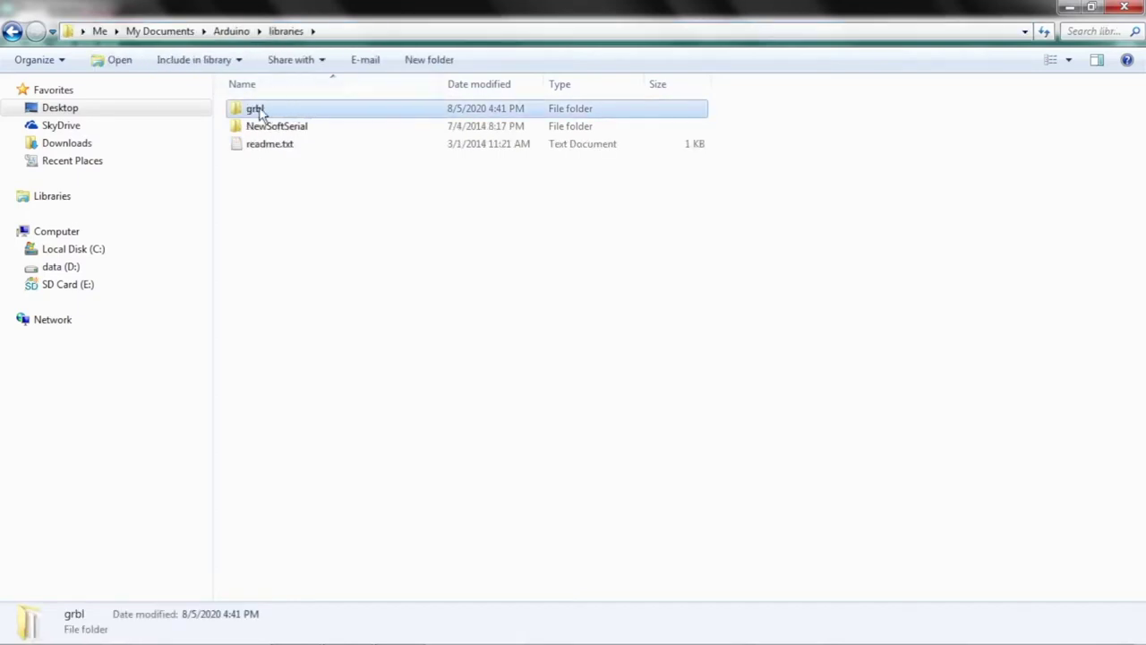
pyautogui.doubleClick(259, 110)
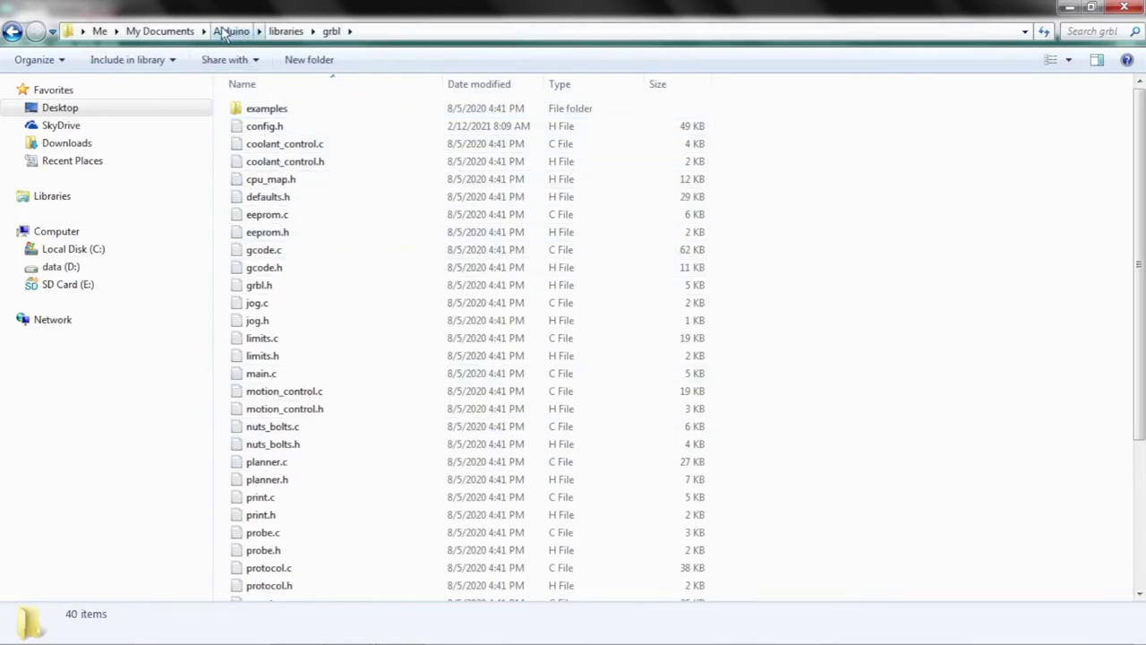
pyautogui.click(367, 34)
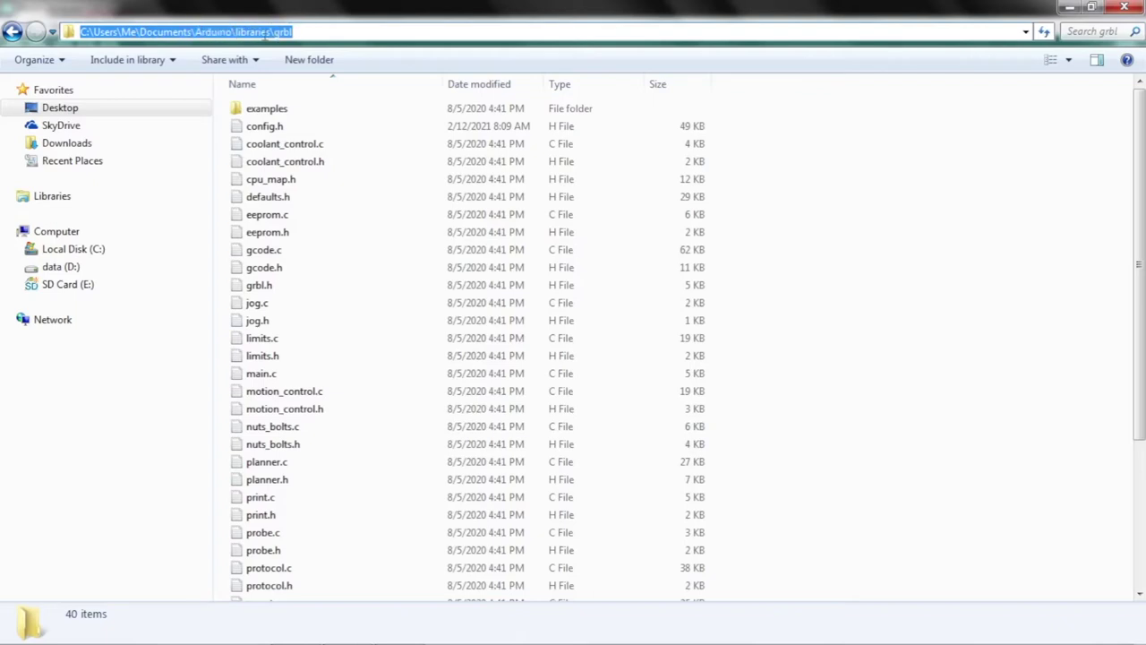
pyautogui.click(296, 32)
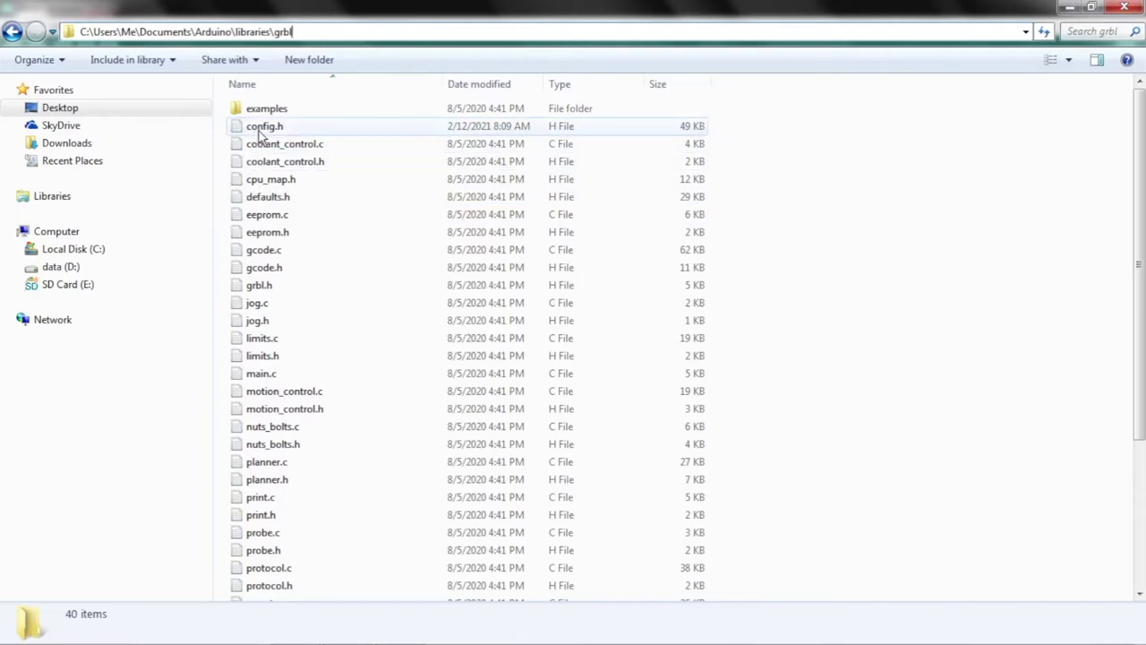
pyautogui.click(260, 133)
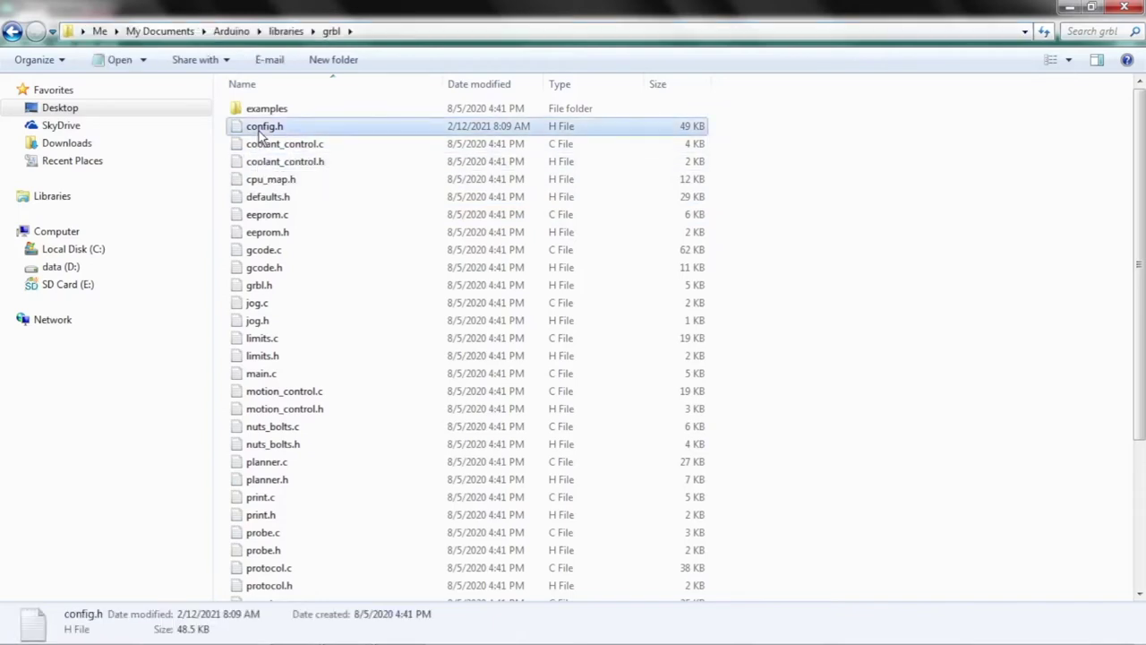
pyautogui.rightClick(262, 135)
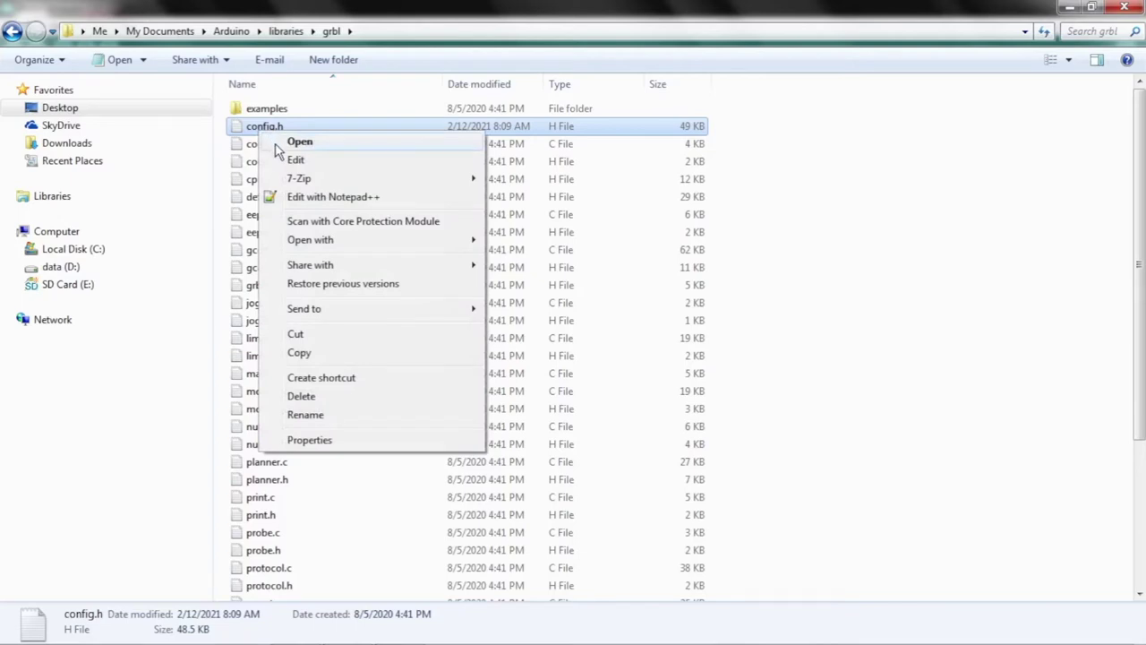
pyautogui.click(320, 199)
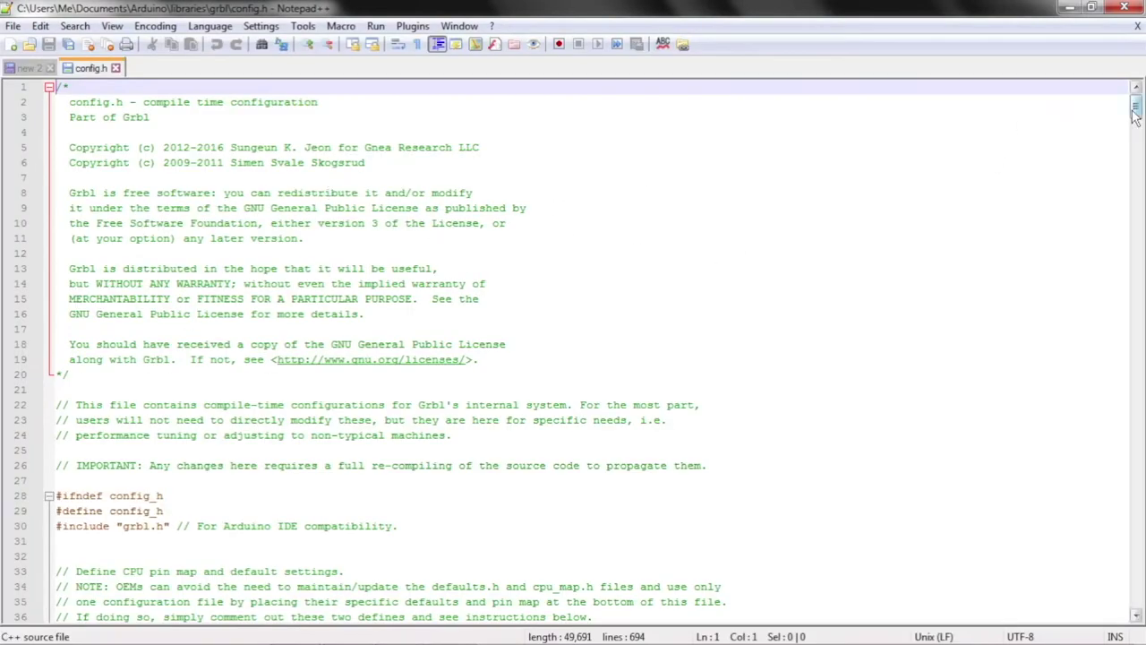
# Search config.h for 'baud' to find the BAUD_RATE 9600 define
pyautogui.moveTo(1135, 114); pyautogui.dragTo(1135, 594)
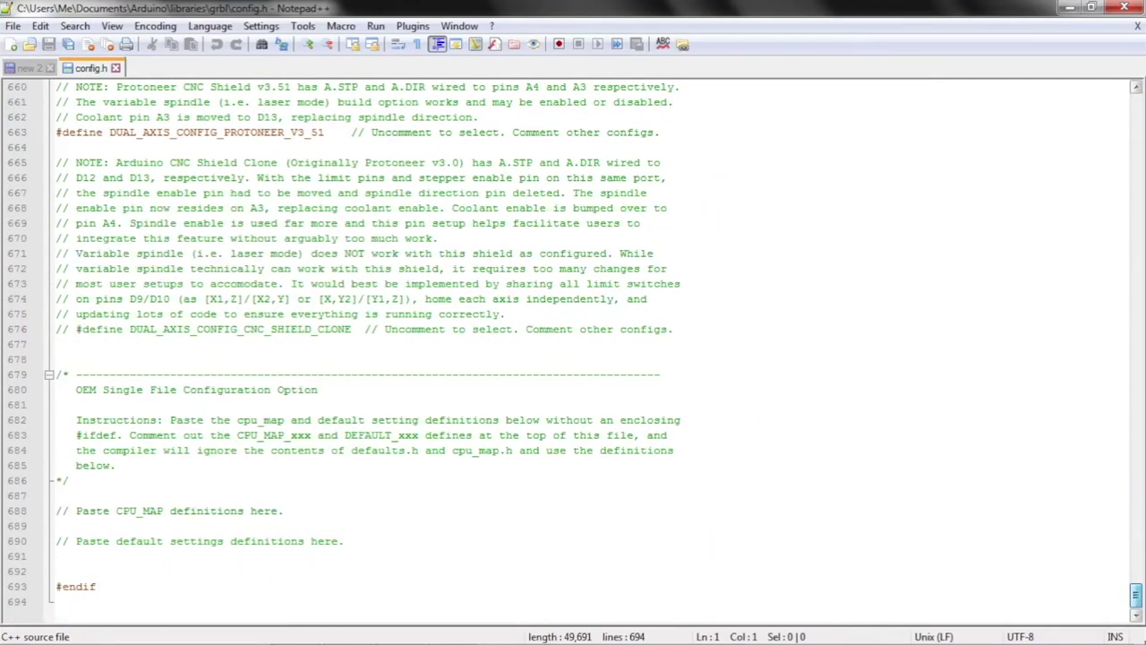
pyautogui.moveTo(1135, 595); pyautogui.dragTo(1135, 98)
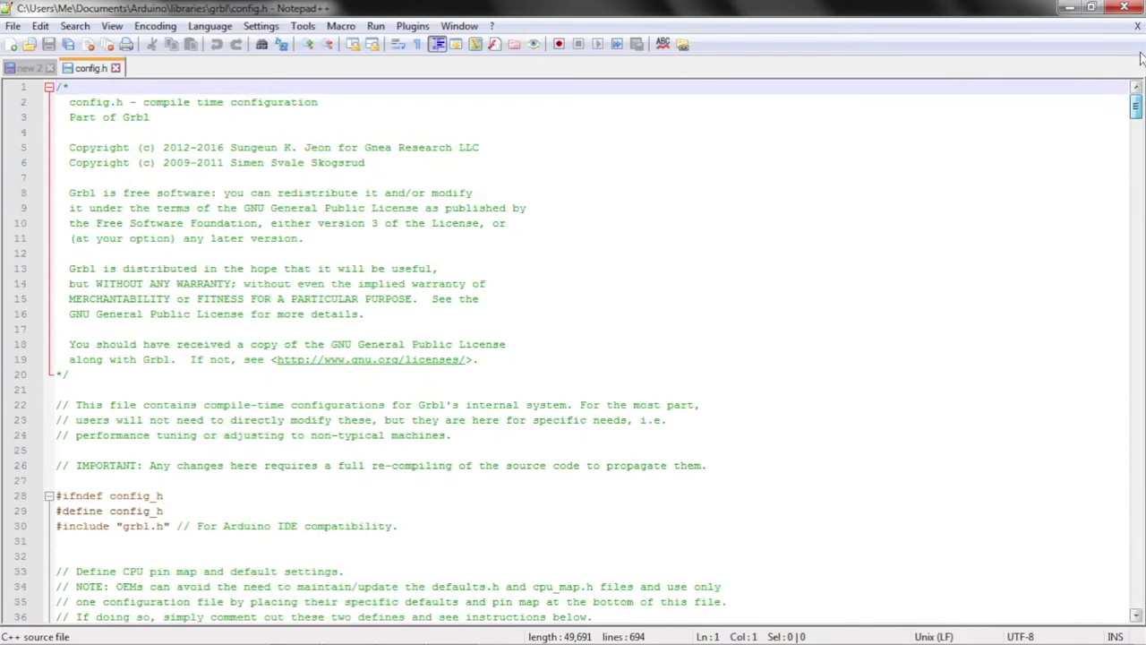
pyautogui.click(681, 190)
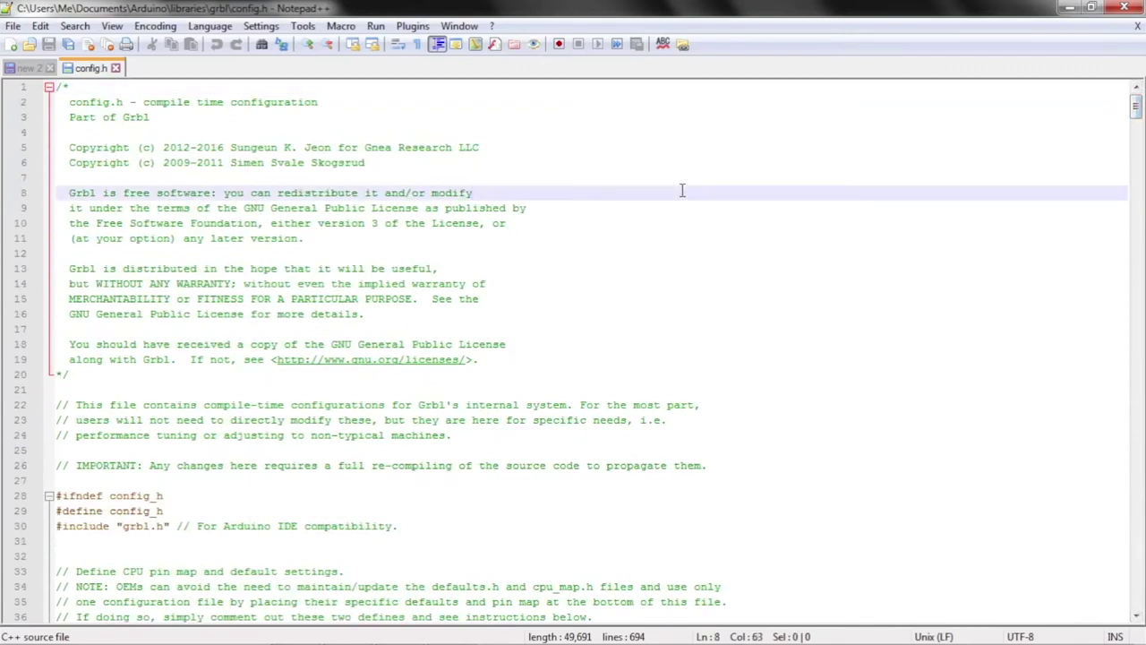
pyautogui.hotkey('ctrl', 'f')
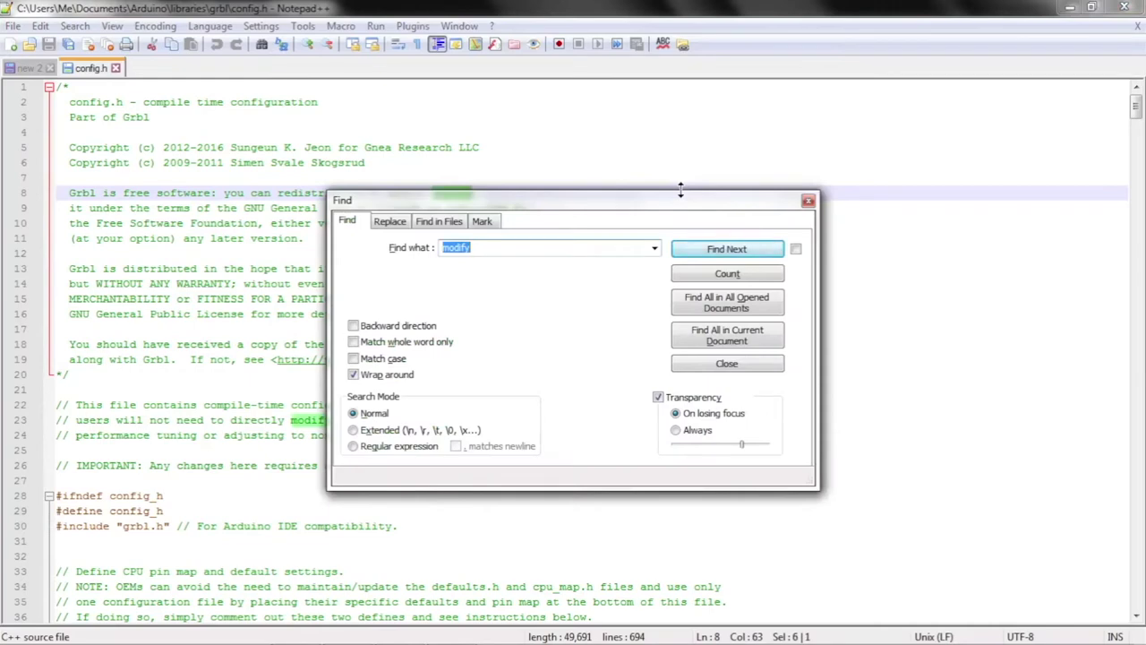
pyautogui.write('baud')
pyautogui.click(739, 252)
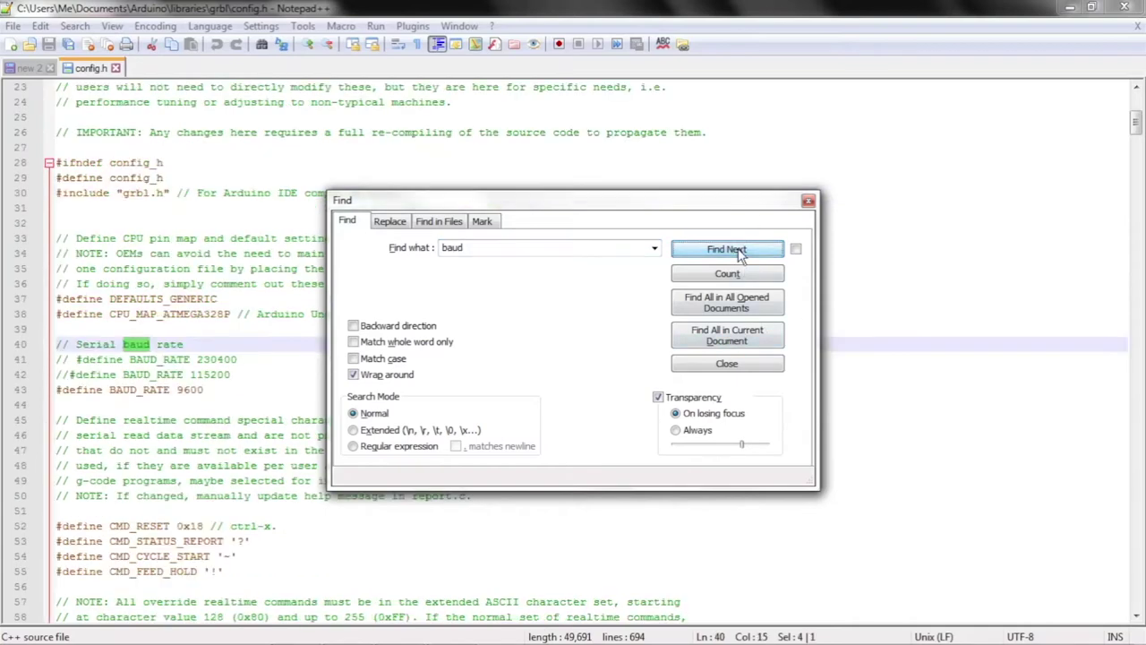
pyautogui.click(807, 201)
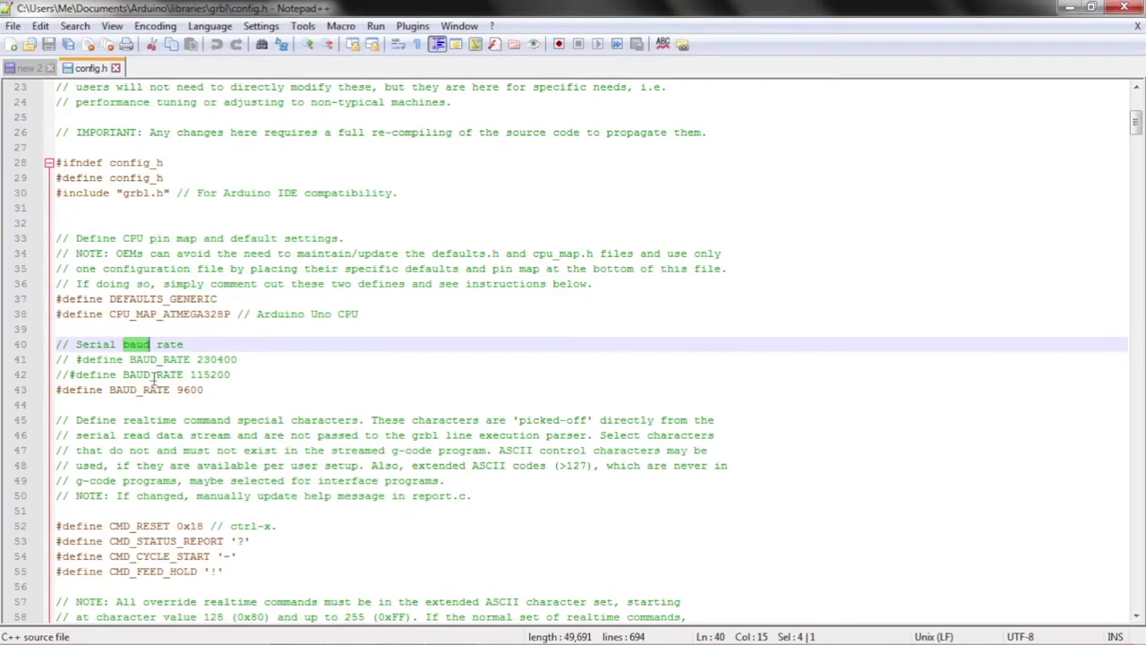
# Replace the BAUD_RATE value 9600 on line 43 with 38400
pyautogui.doubleClick(192, 389)
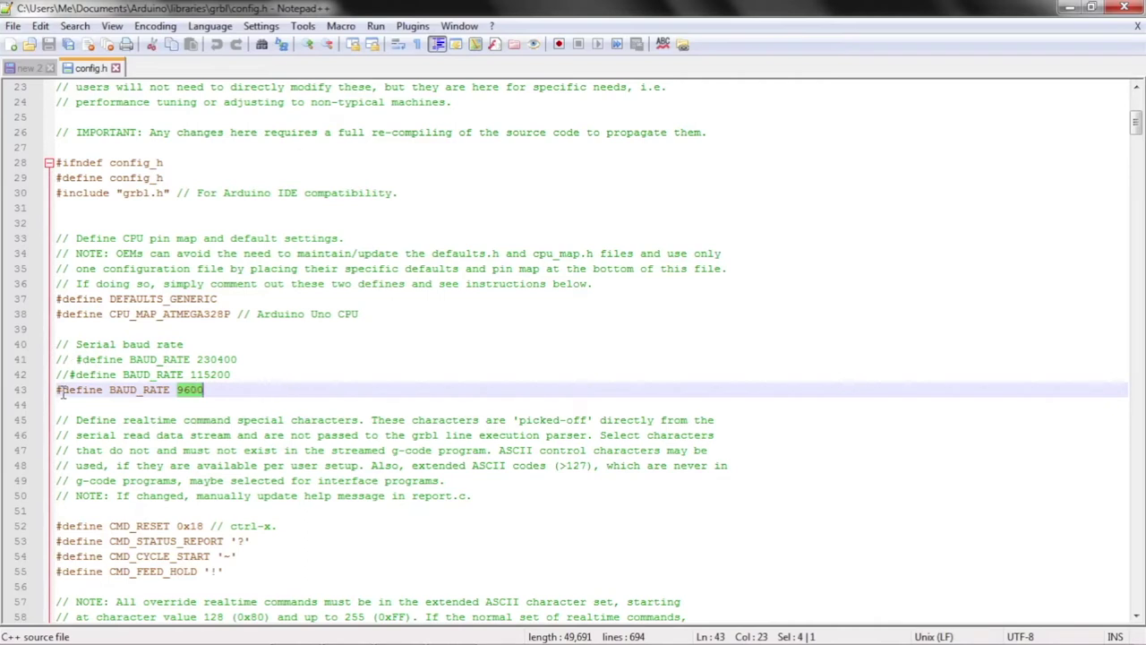
pyautogui.click(129, 360)
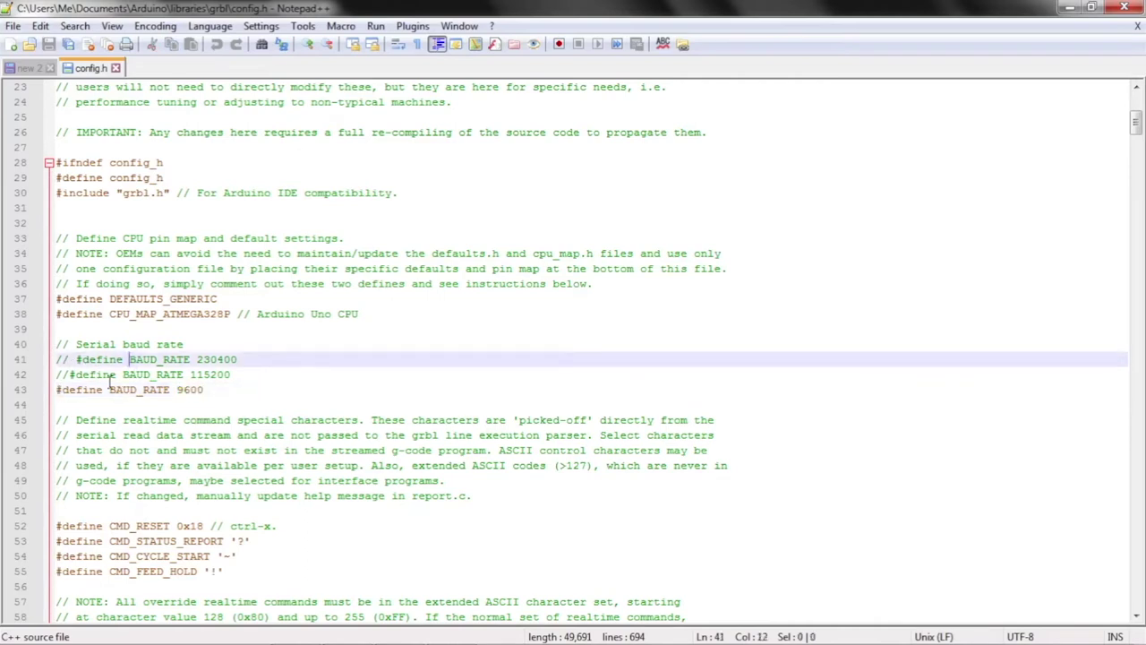
pyautogui.click(76, 346)
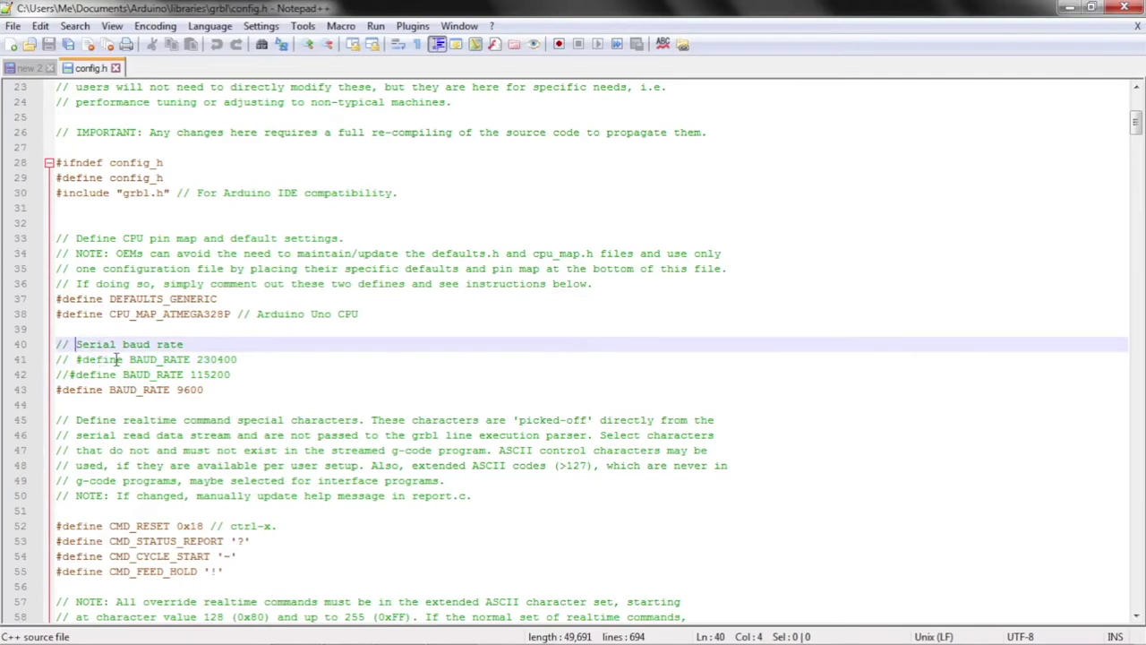
pyautogui.click(117, 359)
pyautogui.doubleClick(191, 388)
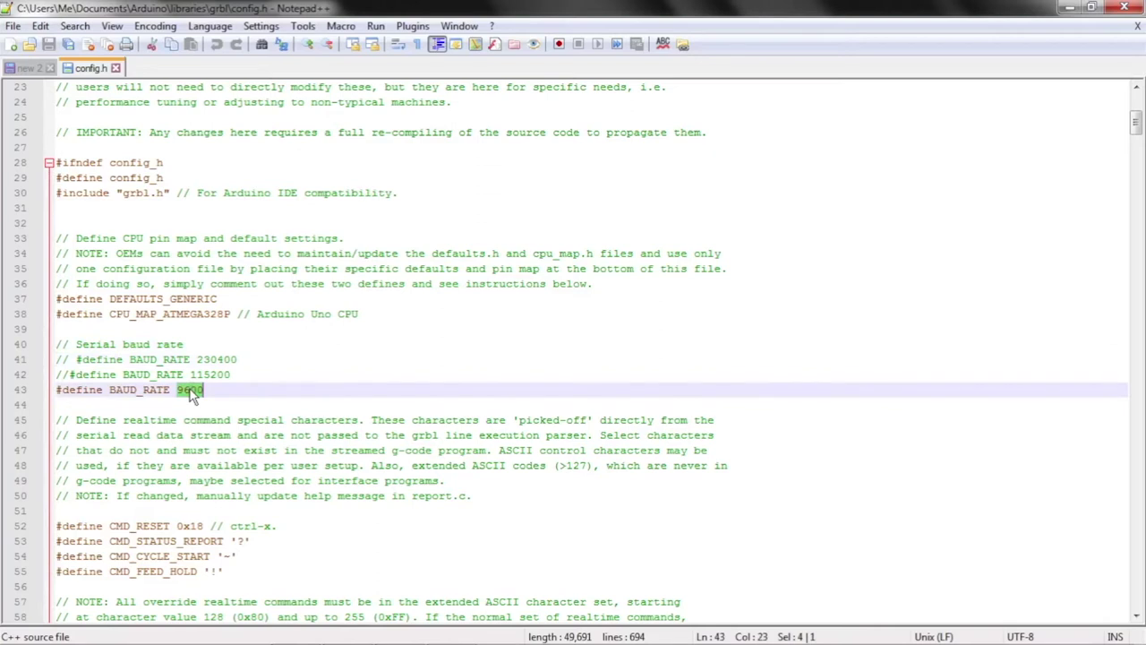
pyautogui.write('3')
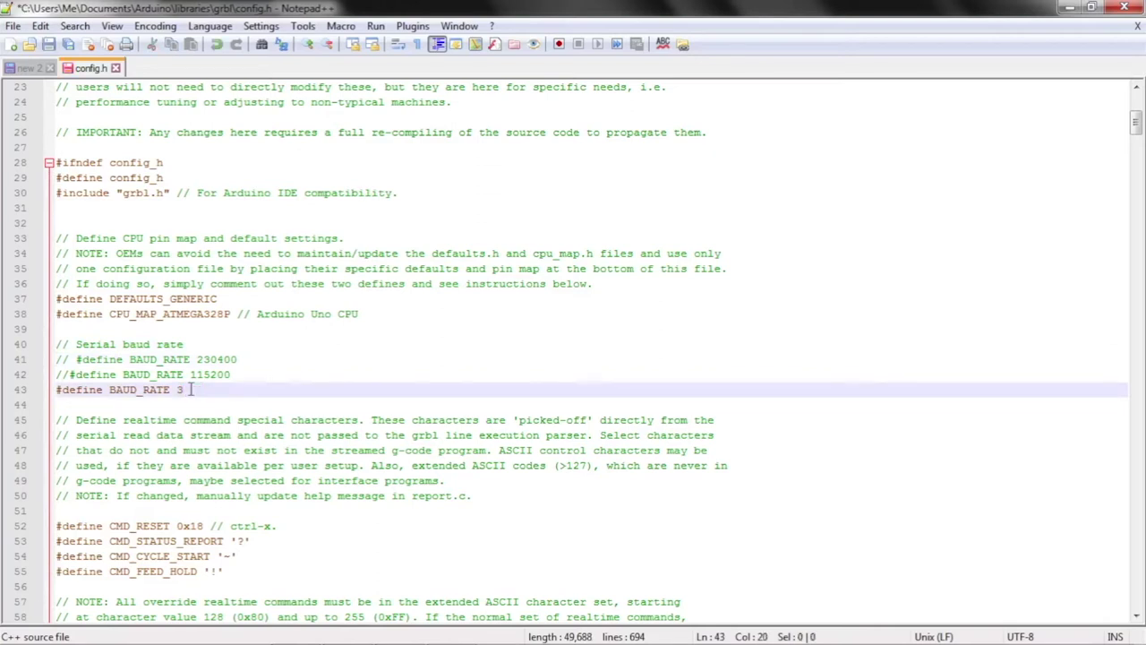
pyautogui.write('8400')
pyautogui.click(183, 374)
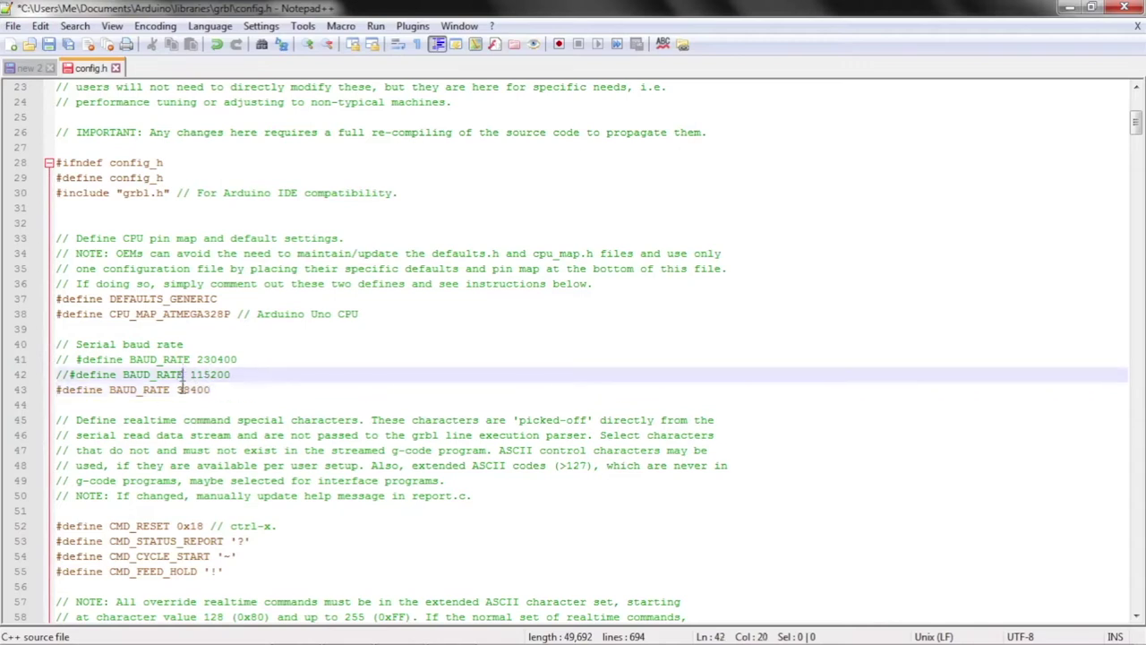
pyautogui.click(183, 390)
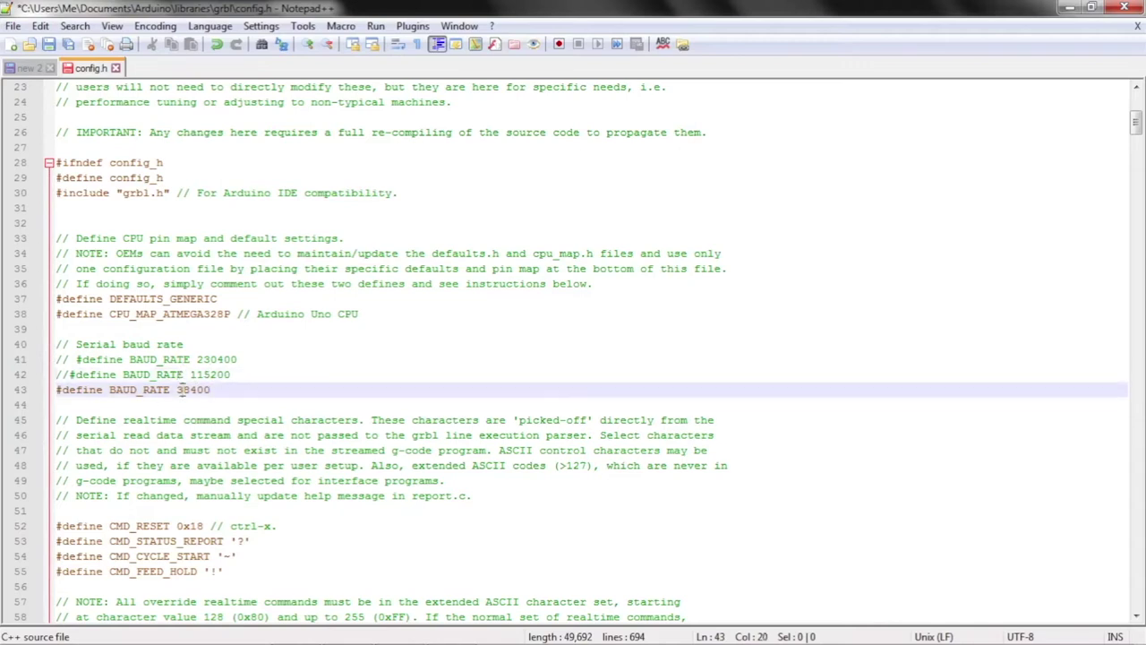
# Save config.h and close Notepad++
pyautogui.click(50, 44)
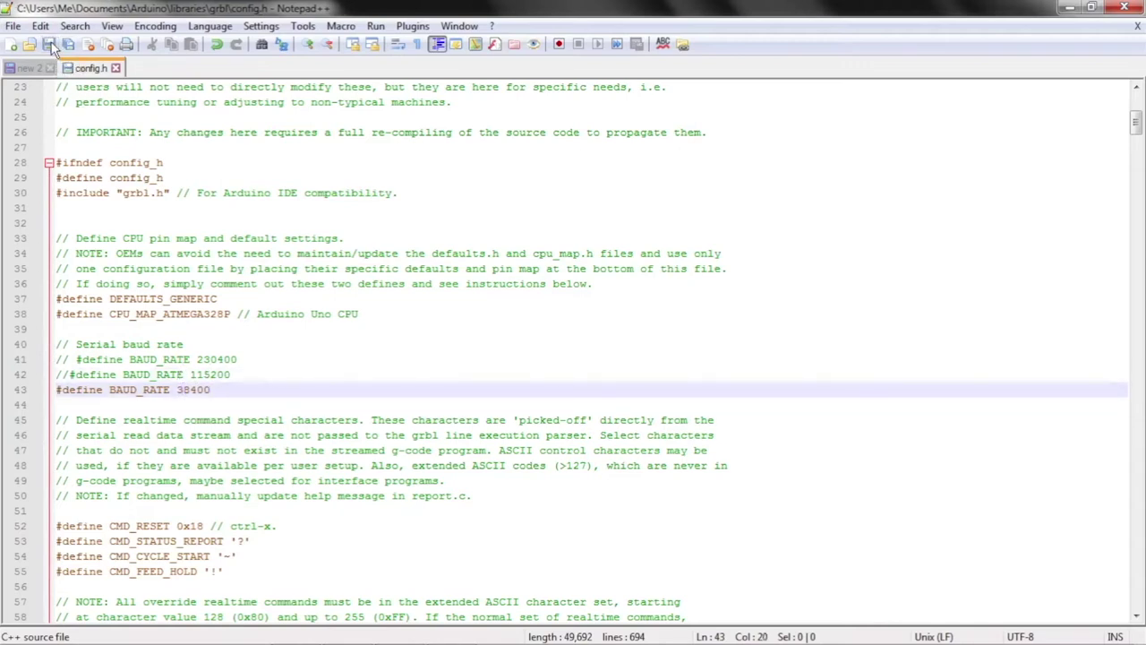
pyautogui.click(116, 68)
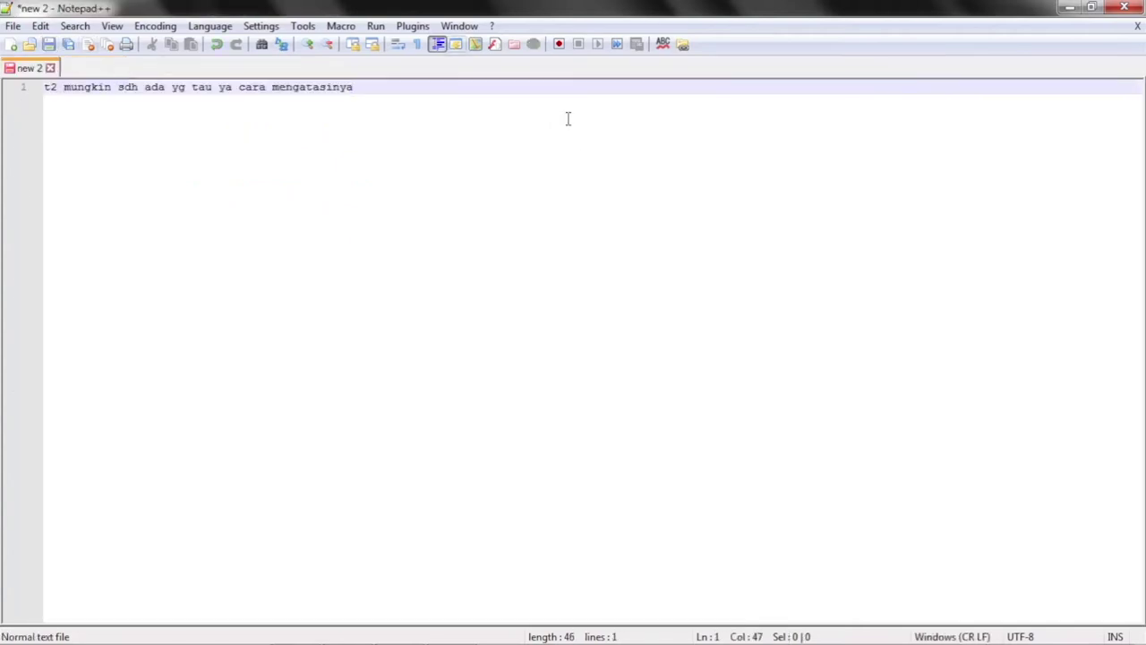
pyautogui.click(1126, 7)
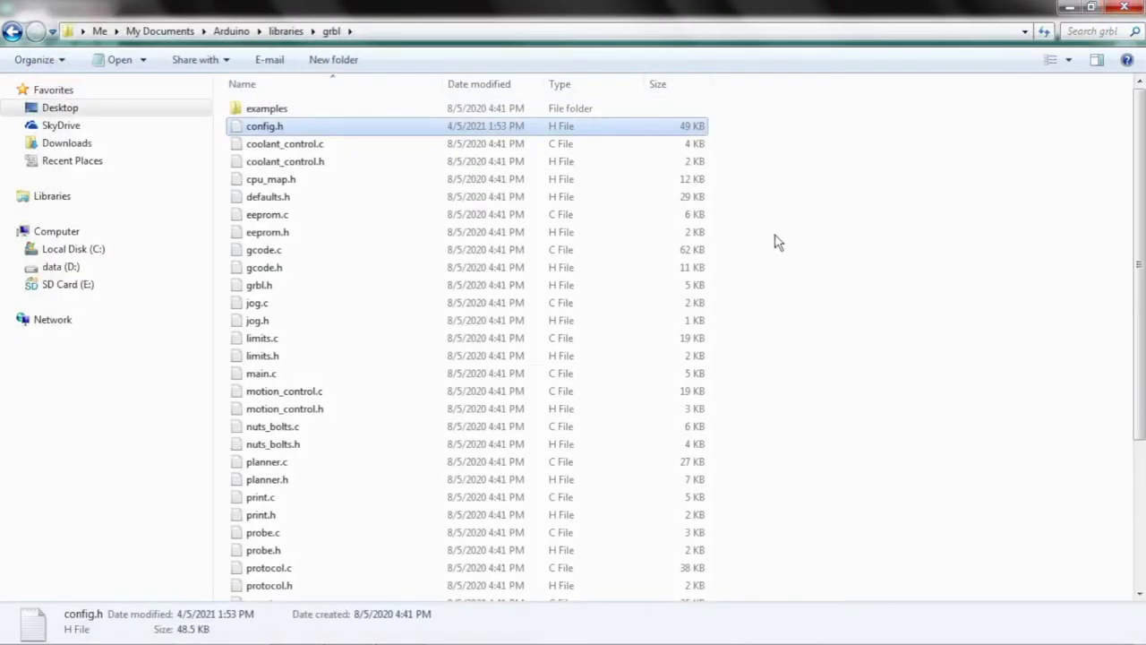
# Bring the Arduino IDE window with the Blink sketch to the front
pyautogui.click(401, 629)
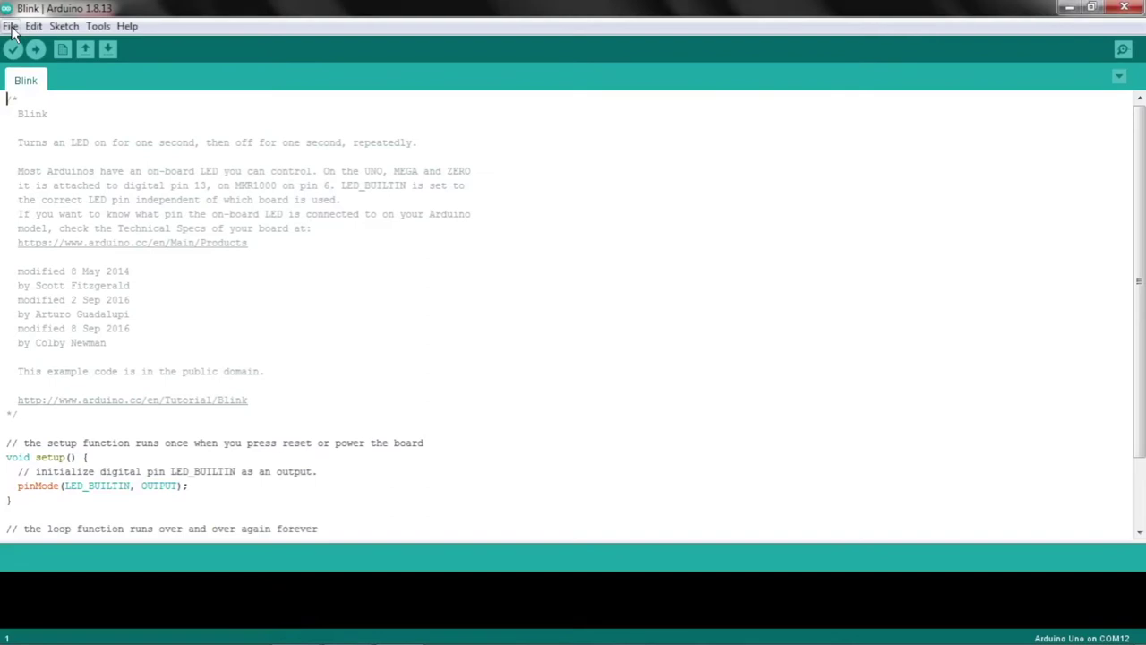
# Open the grbl > grblUpload example sketch and maximize its window
pyautogui.click(13, 33)
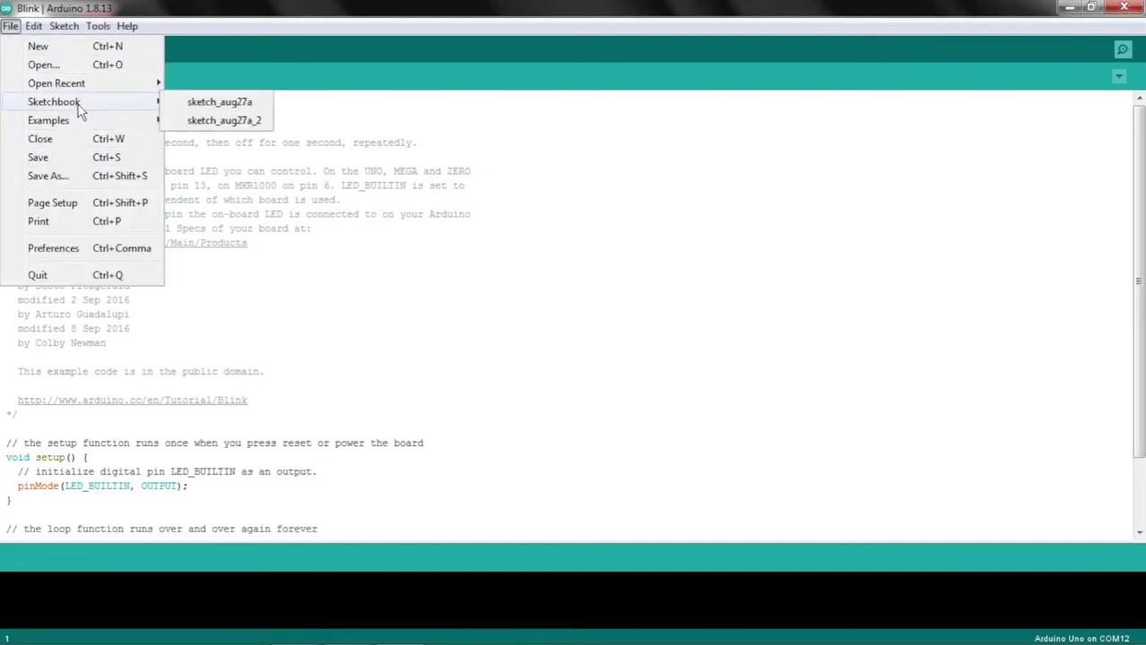
pyautogui.moveTo(79, 128)
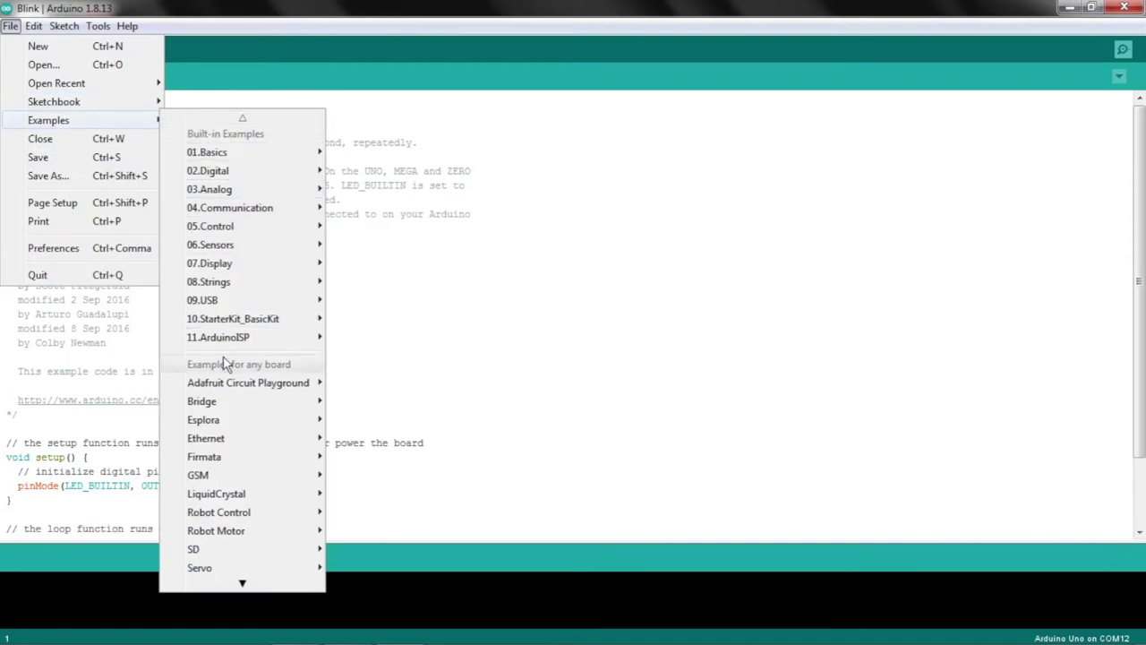
pyautogui.moveTo(238, 587)
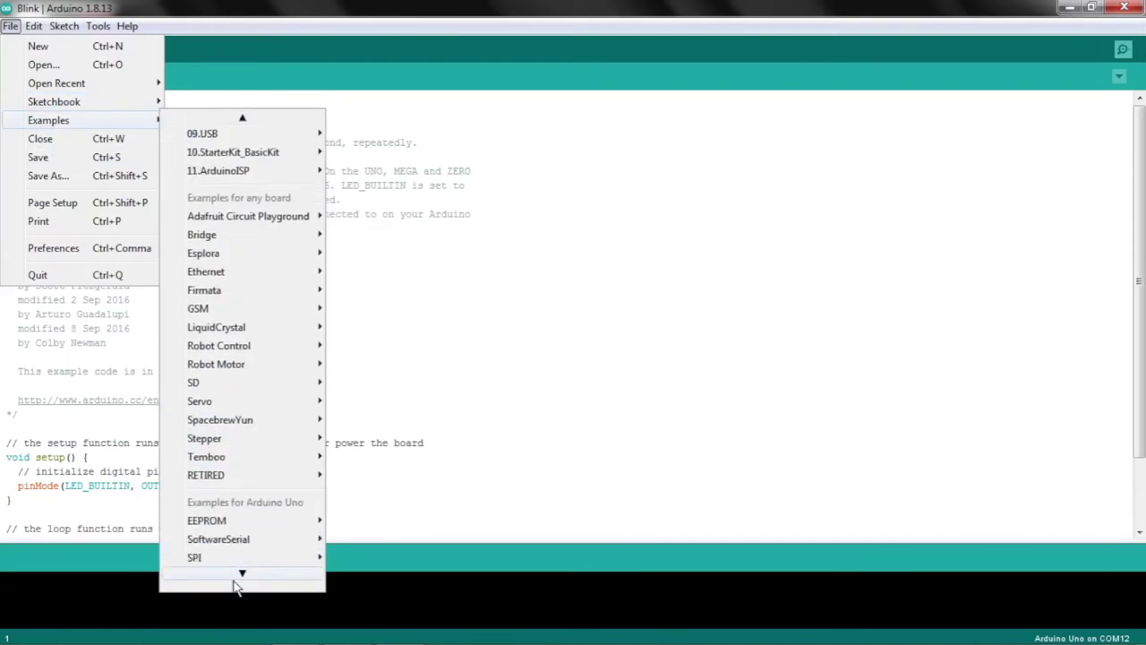
pyautogui.moveTo(235, 548)
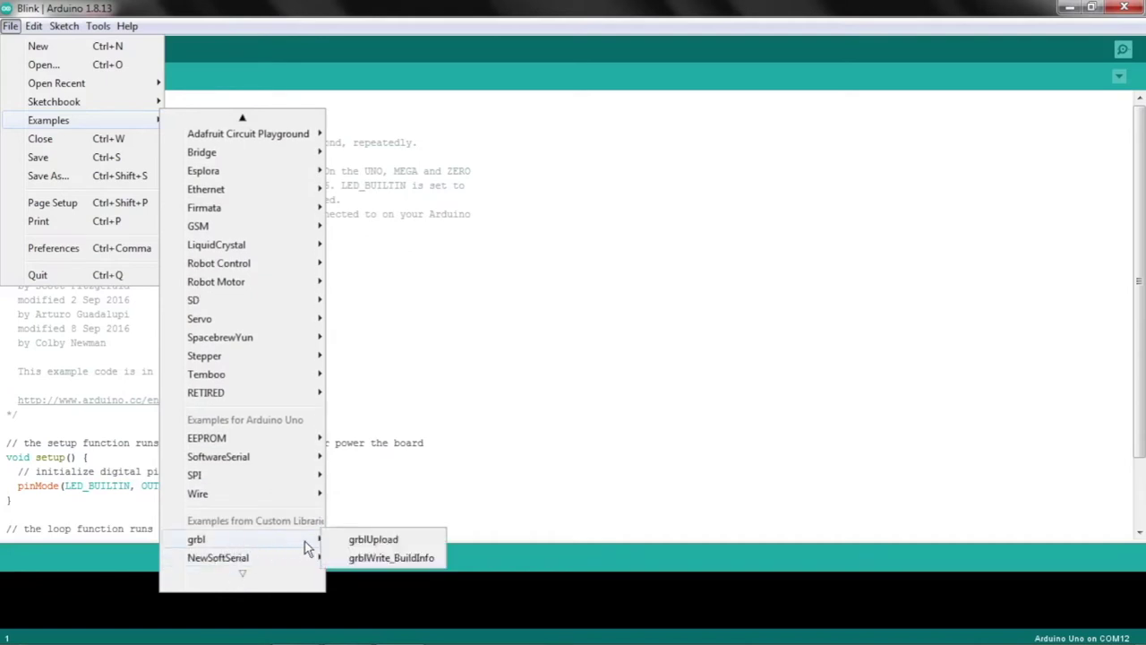
pyautogui.click(380, 540)
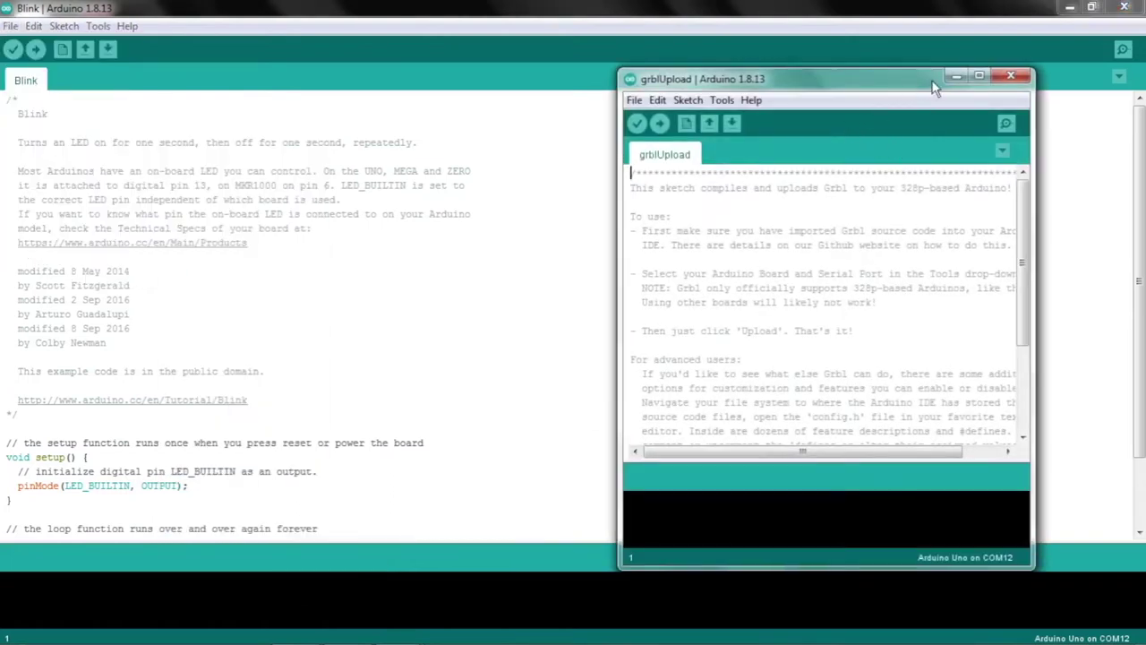
pyautogui.click(978, 78)
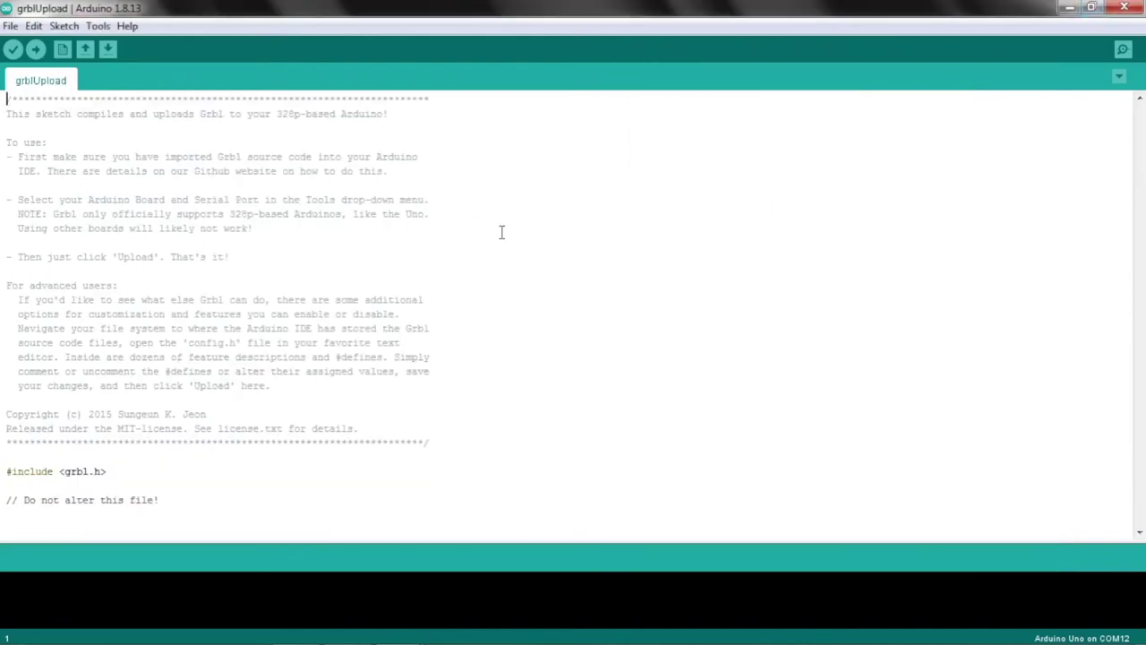
# Select COM26 as the upload port and confirm Arduino Uno as the board
pyautogui.click(171, 348)
pyautogui.click(98, 26)
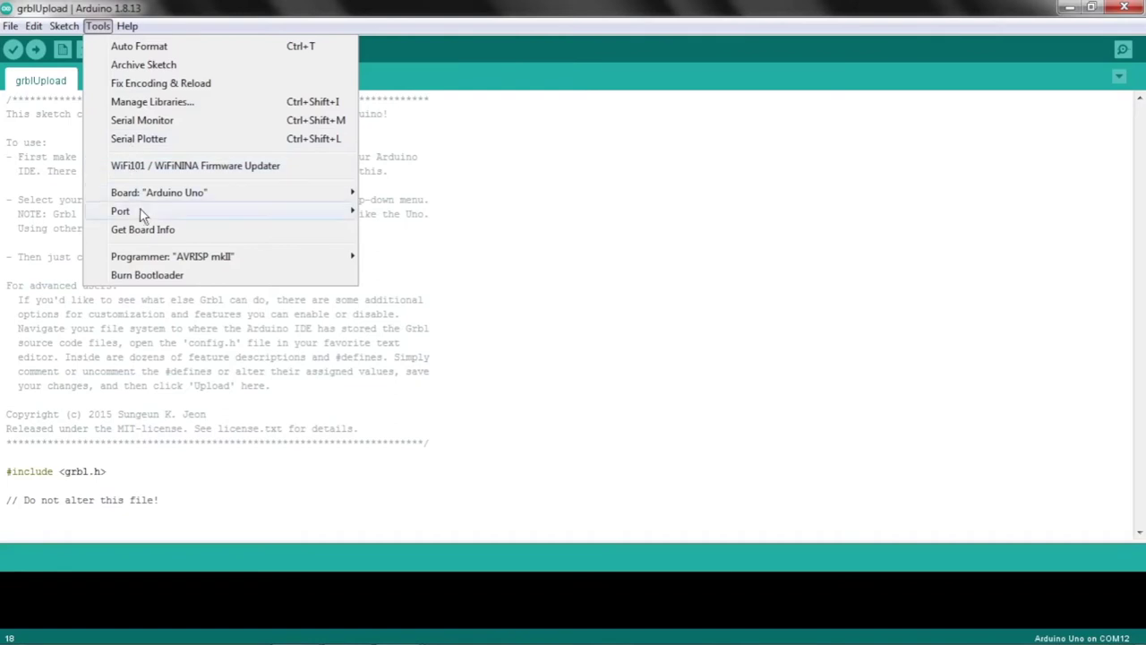
pyautogui.moveTo(144, 215)
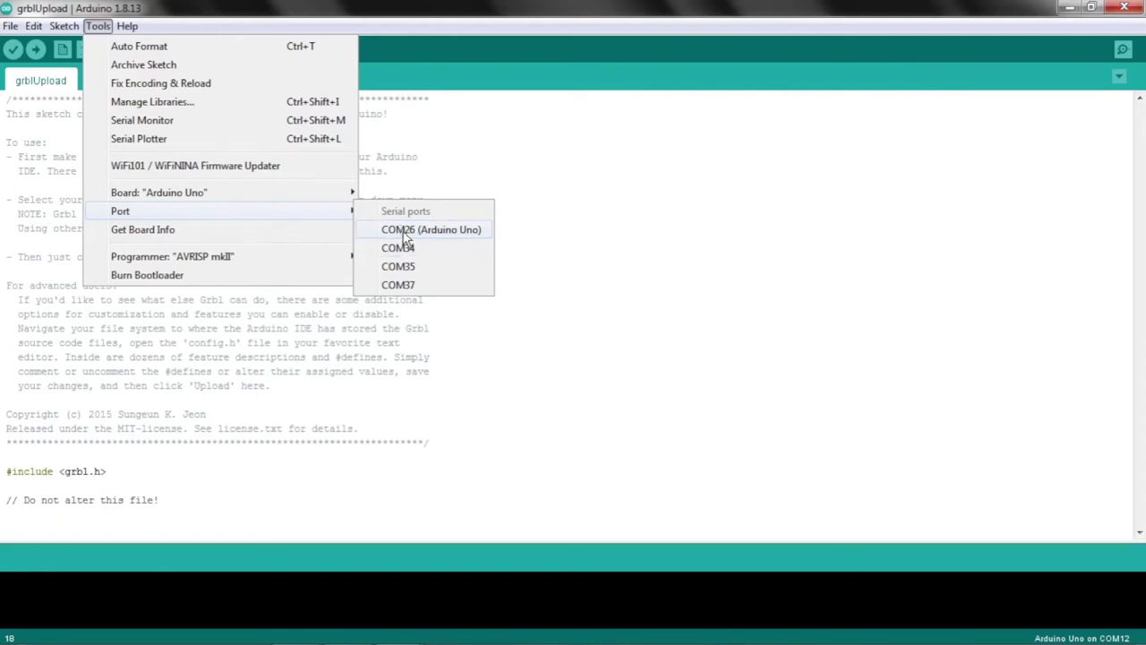
pyautogui.click(404, 231)
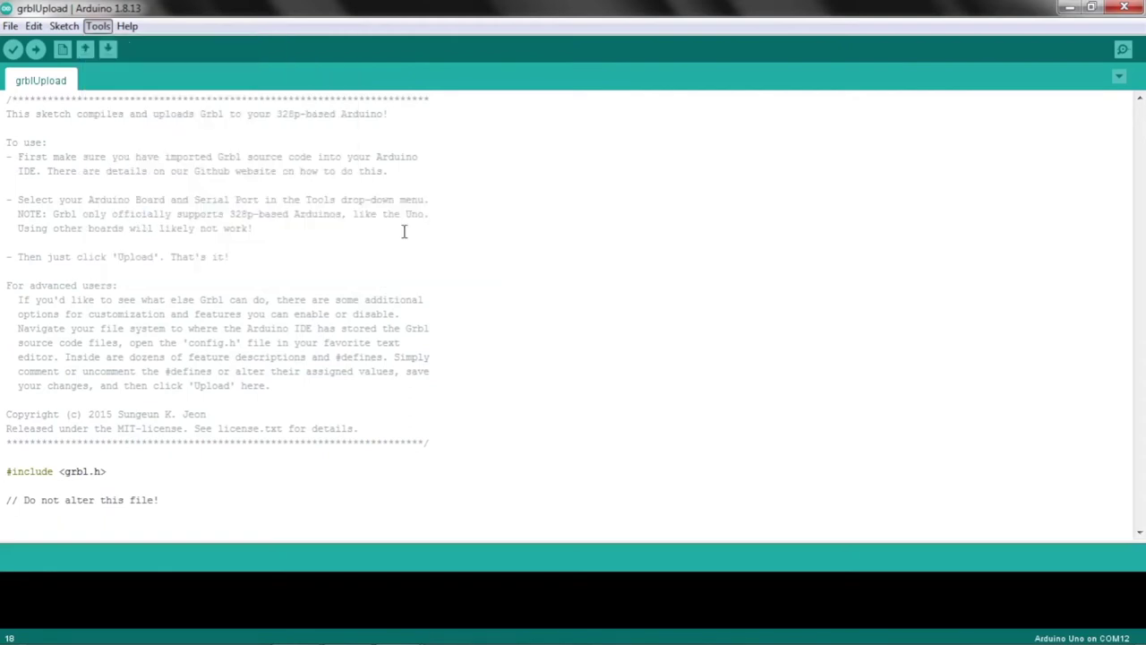
pyautogui.click(104, 28)
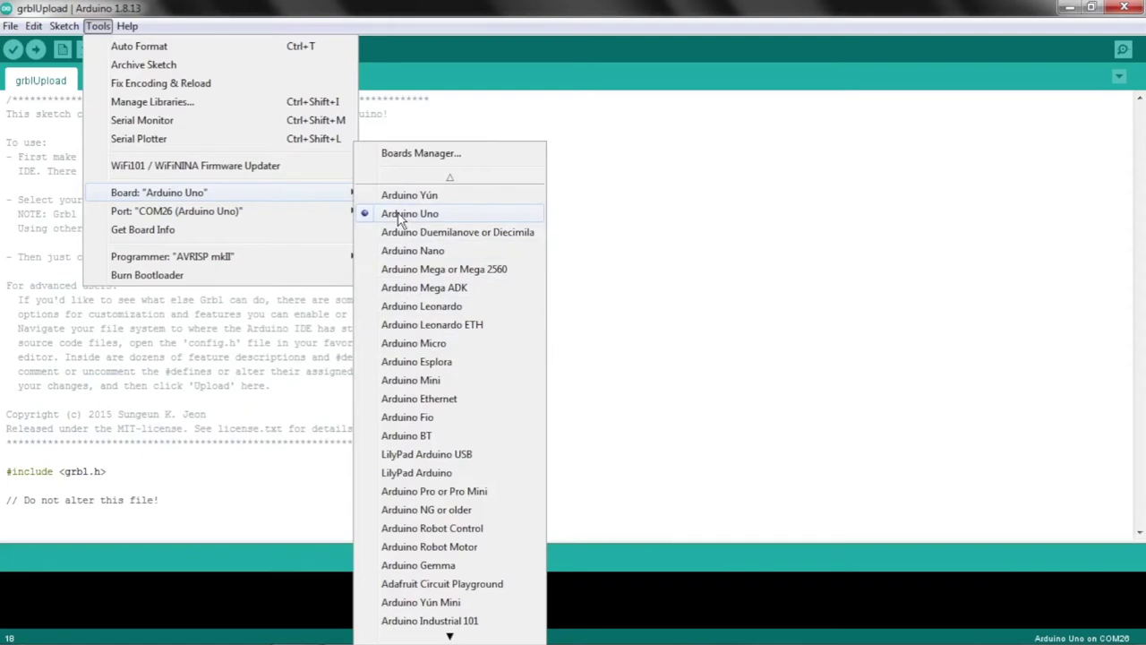
pyautogui.click(401, 215)
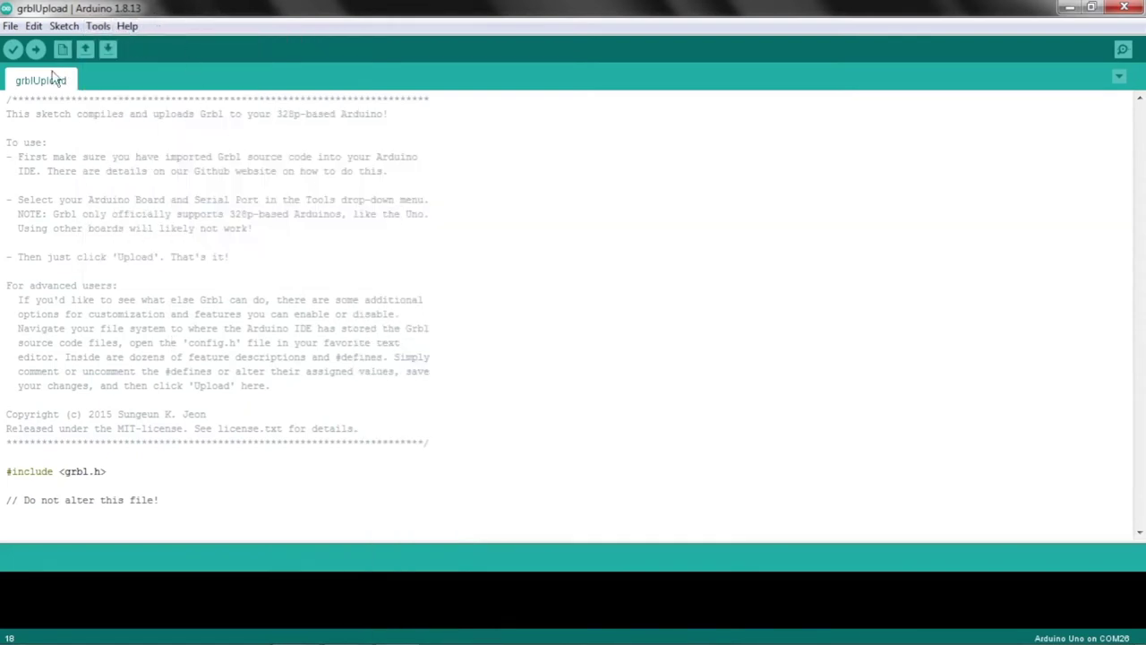
pyautogui.click(58, 26)
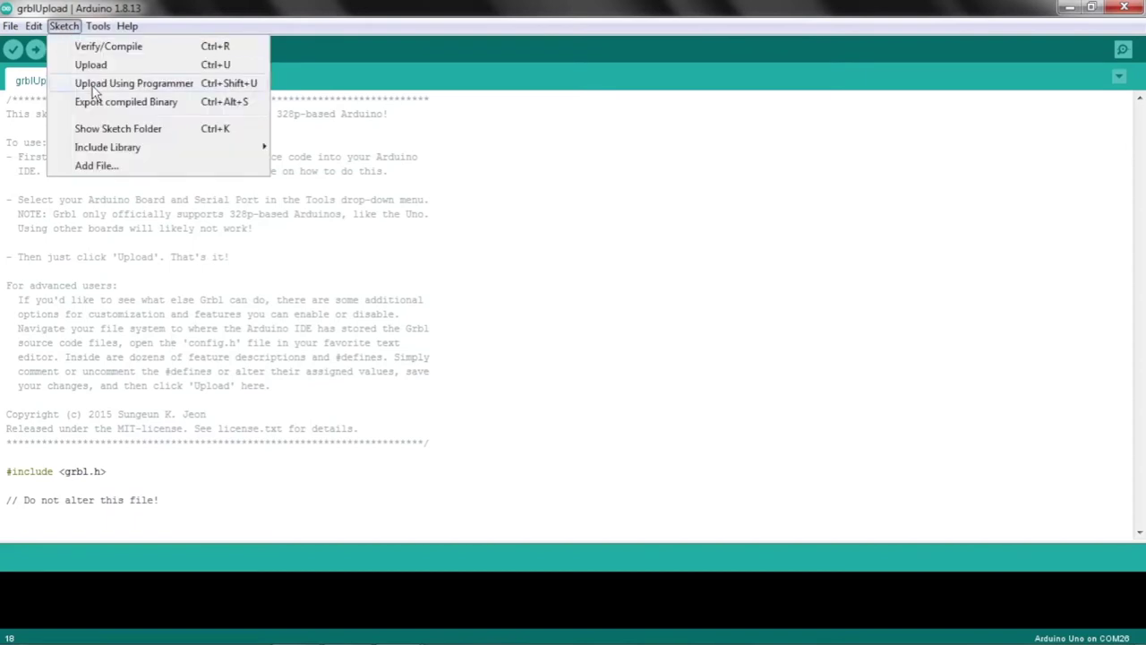
# Upload grblUpload to the Uno until Done uploading (29762 bytes, 92%)
pyautogui.click(25, 176)
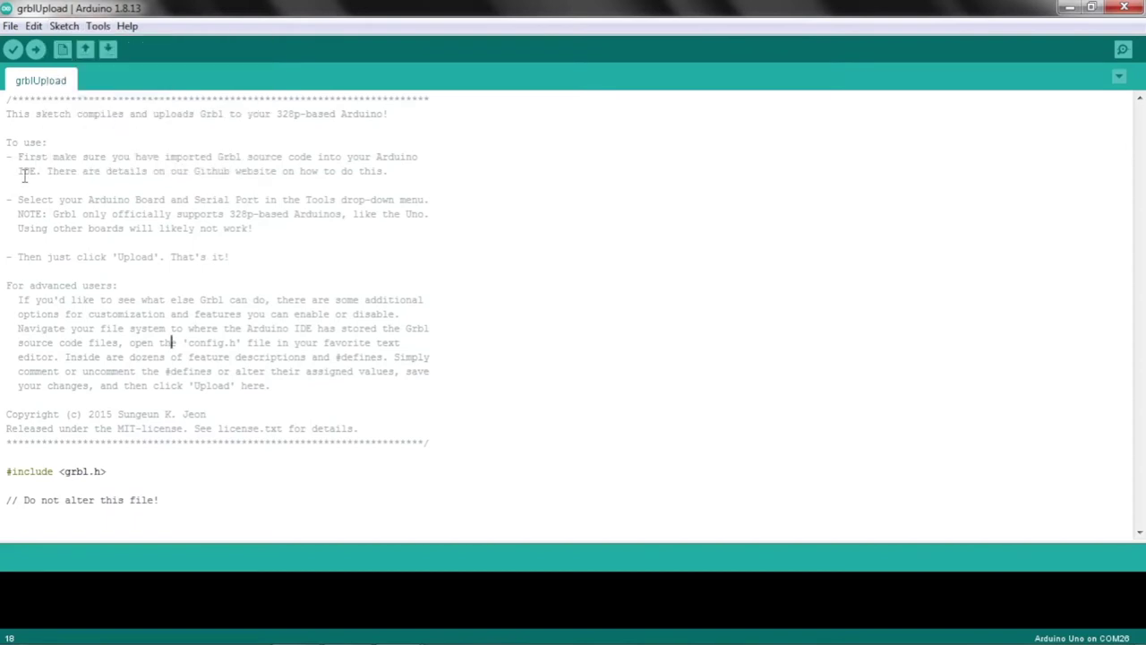
pyautogui.click(36, 50)
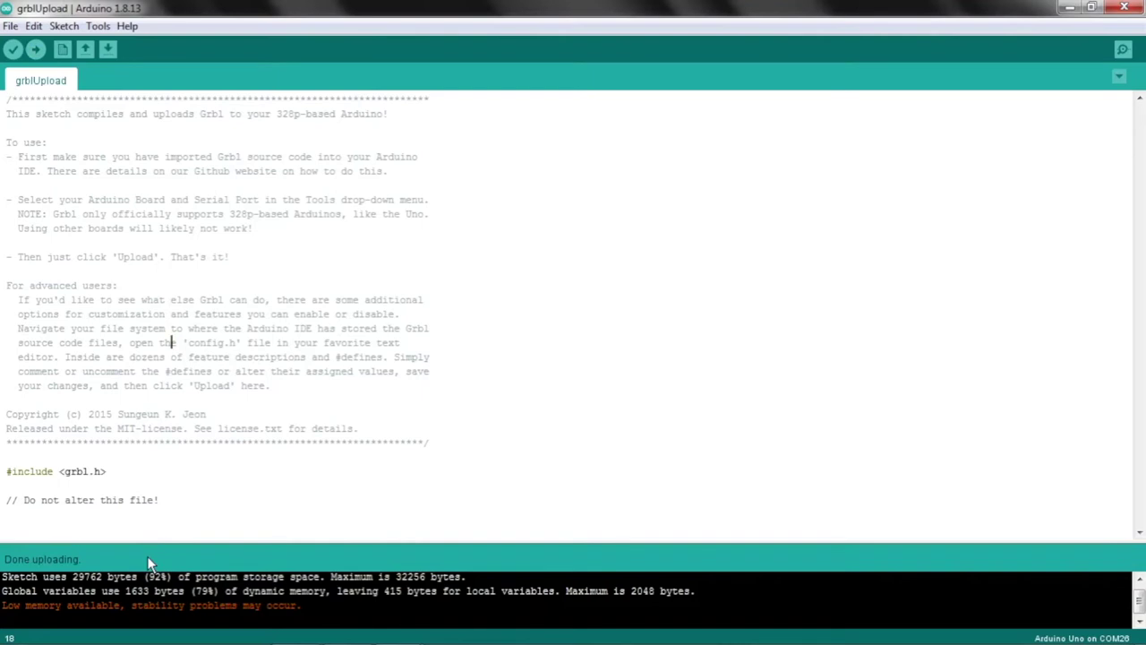
pyautogui.click(107, 170)
pyautogui.click(95, 27)
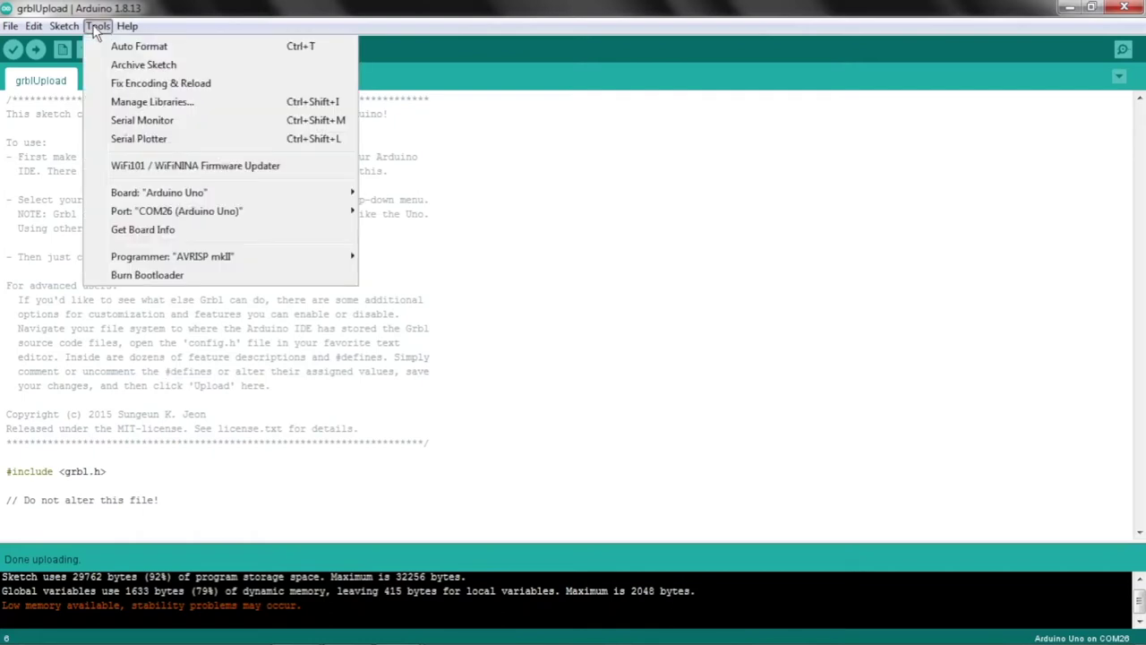
# Open the COM26 serial monitor and send $ then $$ to list Grbl's help and settings
pyautogui.click(143, 122)
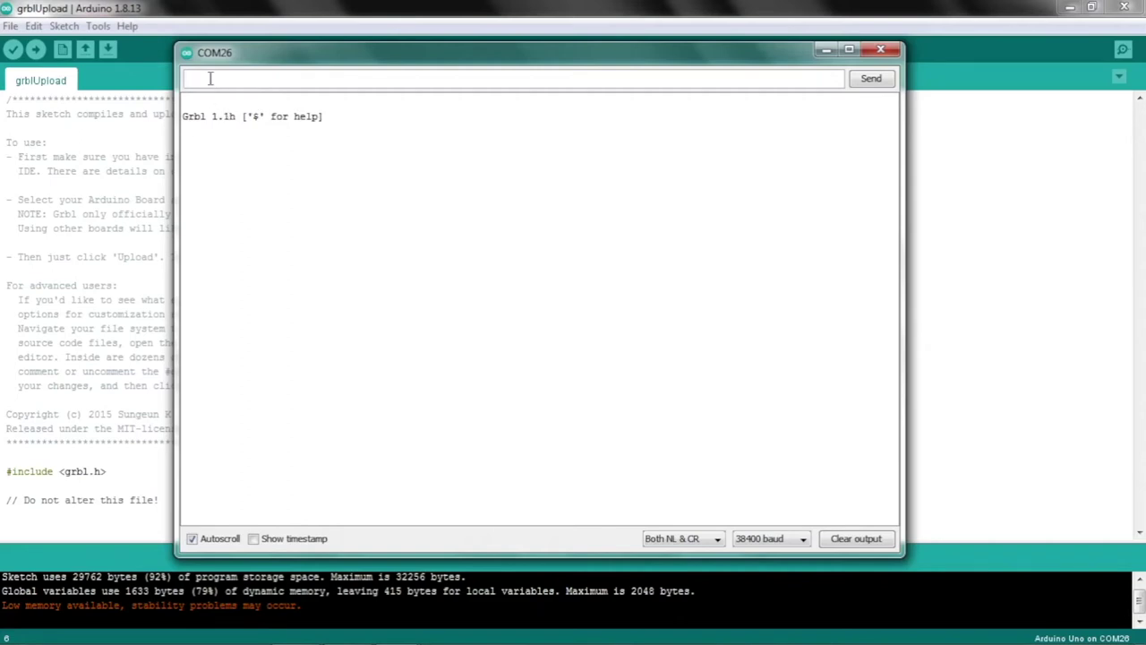
pyautogui.write('$')
pyautogui.press('Return')
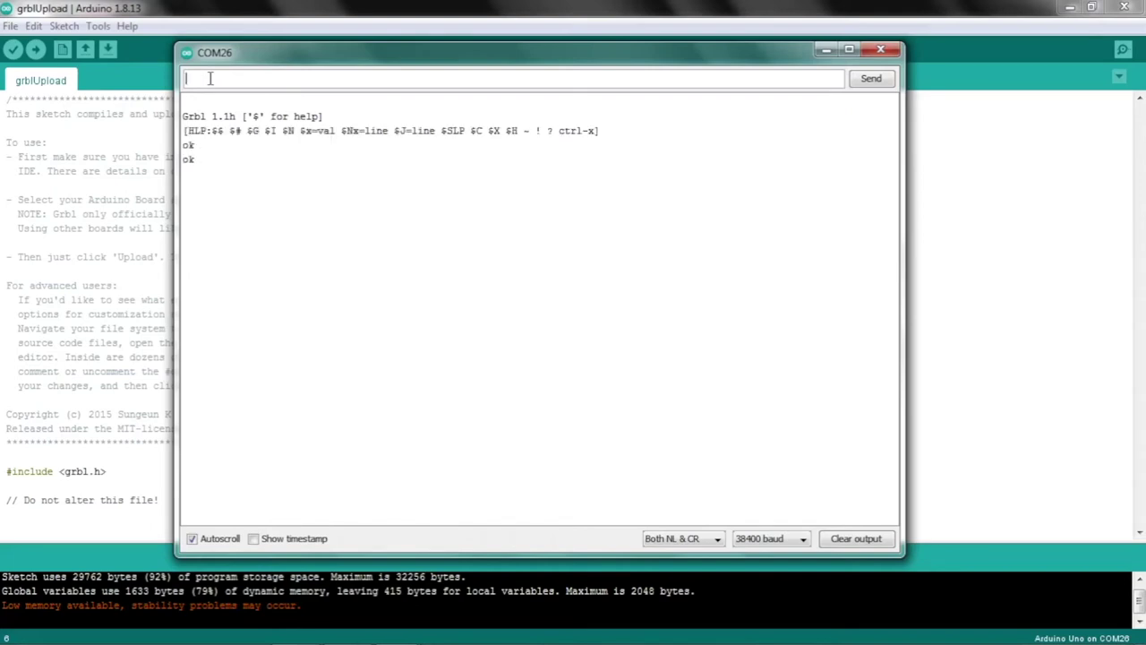
pyautogui.write('$$')
pyautogui.press('Return')
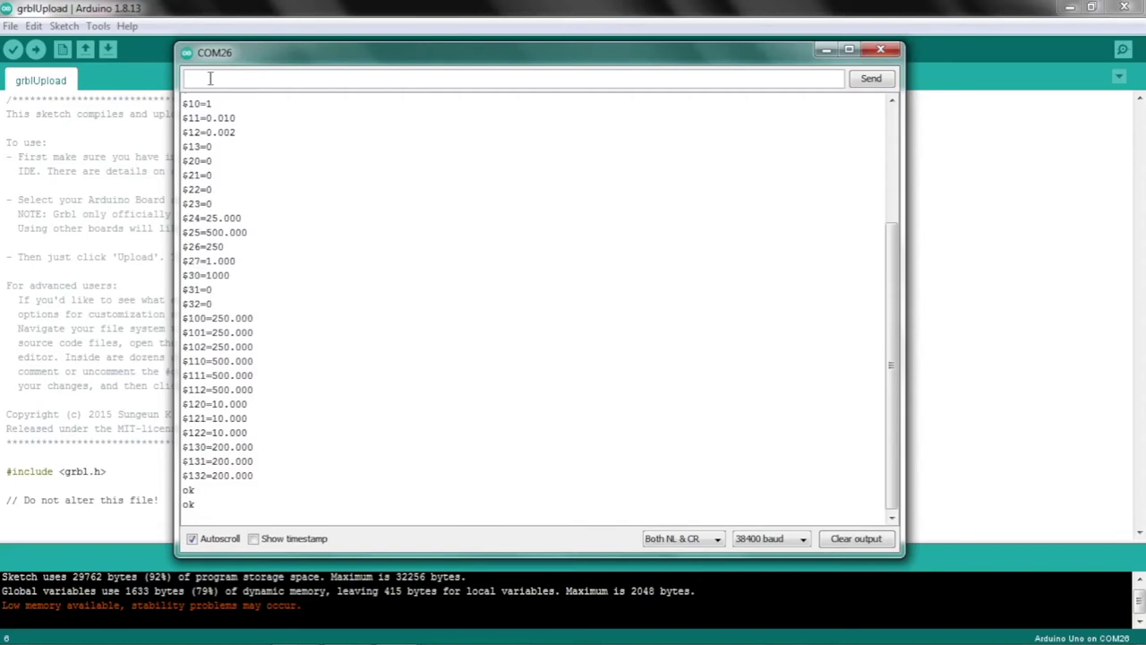